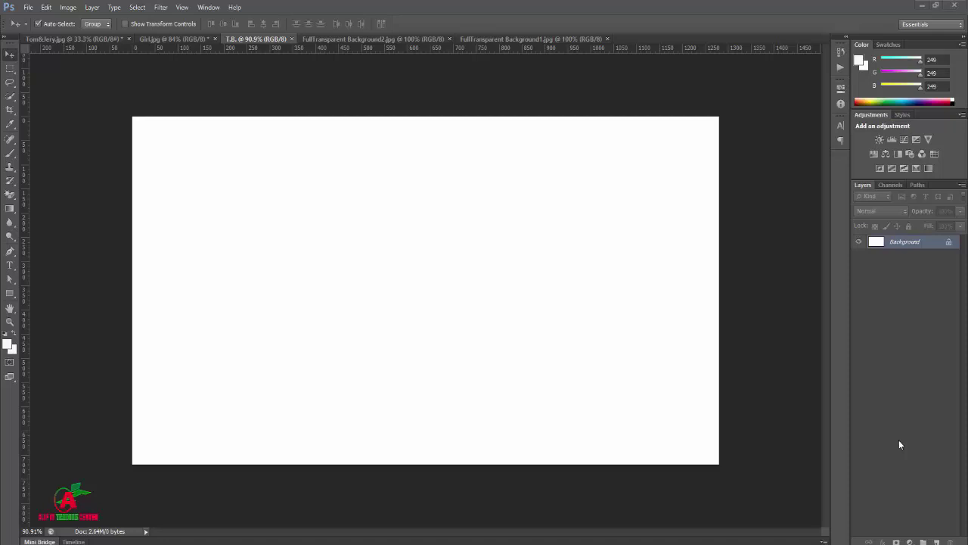
# Step: Look over the original Tom&Jery.jpg and Girl.jpg images
pyautogui.click(95, 39)
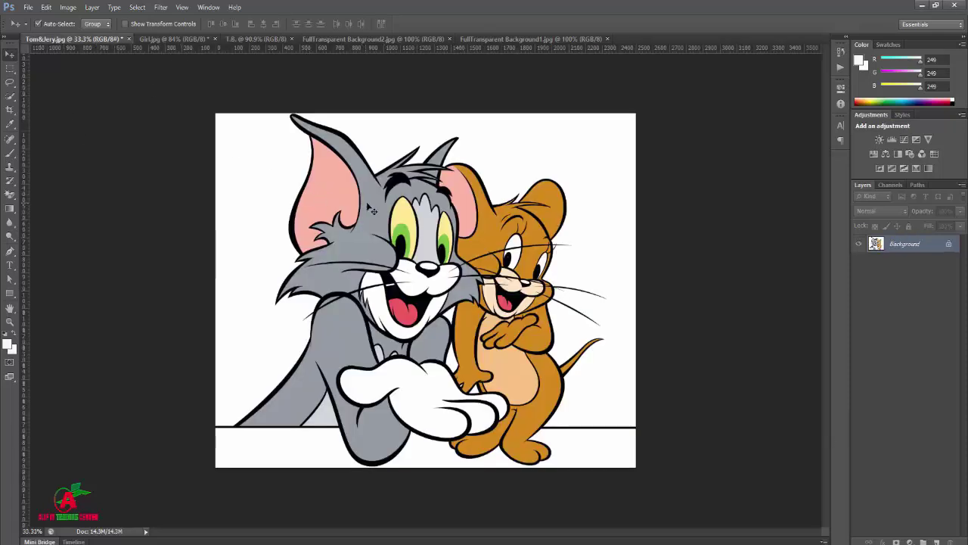
pyautogui.scroll(1, 373, 211)
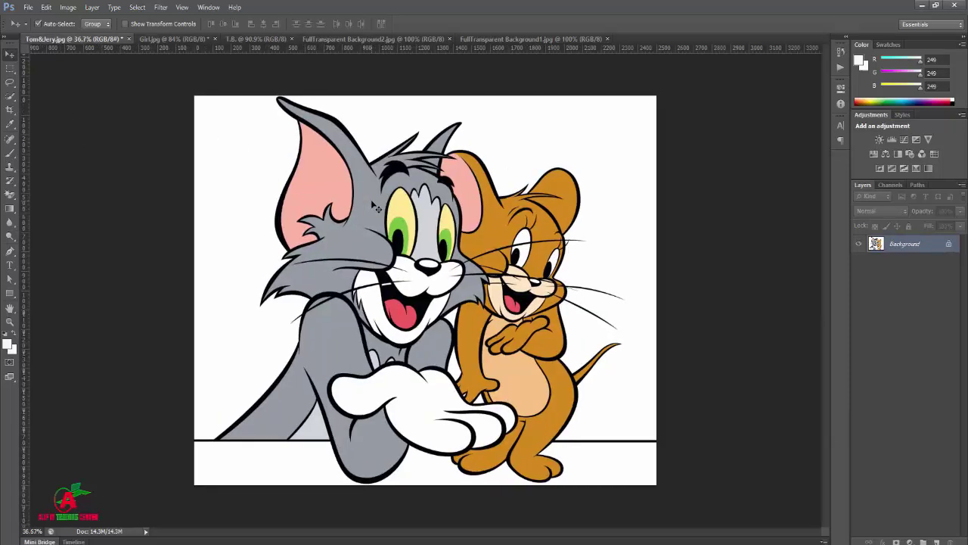
pyautogui.click(175, 40)
pyautogui.scroll(1, 492, 230)
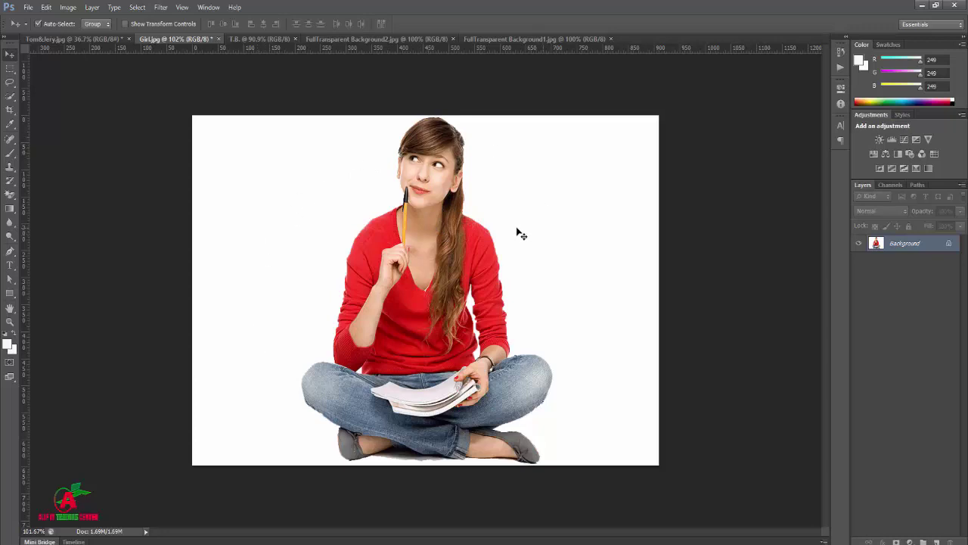
# Step: View both FullTransparent Background examples, then return to Tom&Jery.jpg
pyautogui.click(401, 39)
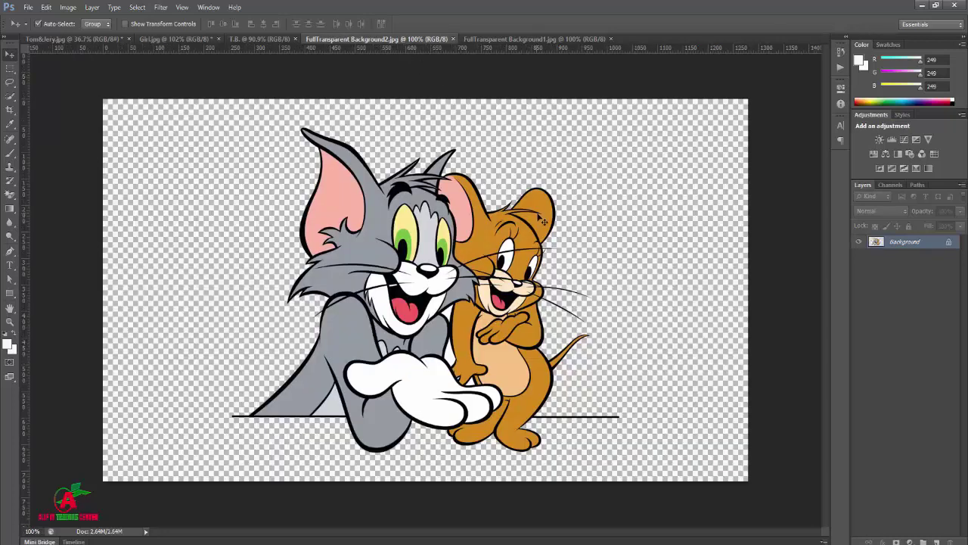
pyautogui.scroll(1, 542, 219)
pyautogui.scroll(-1, 542, 218)
pyautogui.click(512, 40)
pyautogui.scroll(-1, 497, 168)
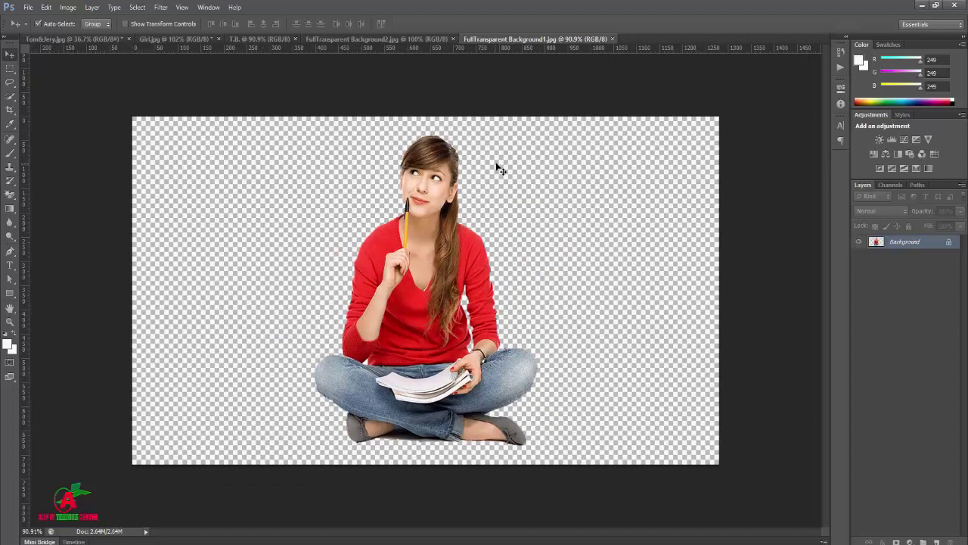
pyautogui.scroll(1, 497, 168)
pyautogui.click(89, 38)
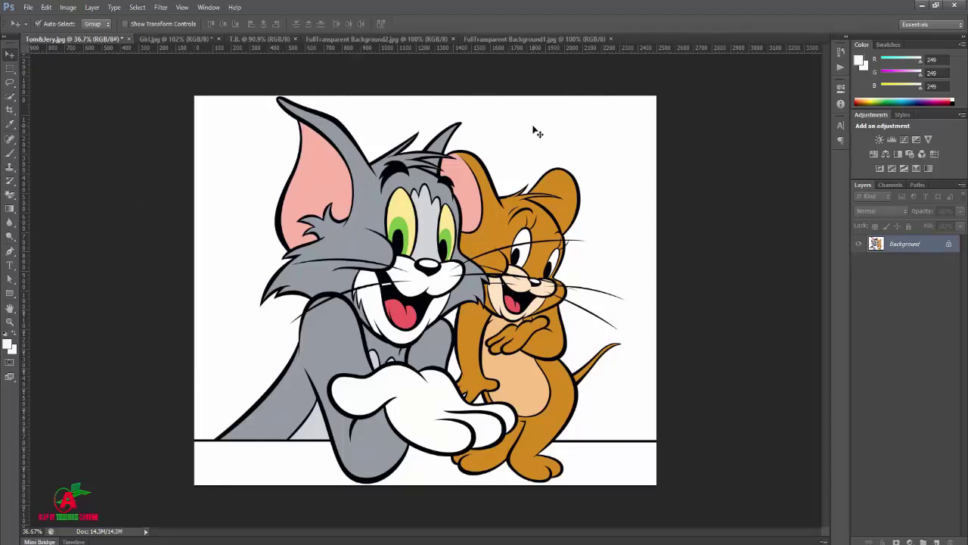
# Step: Erase Tom&Jery's white background and bottom strip with the Magic Eraser at tolerance 25
pyautogui.click(10, 194)
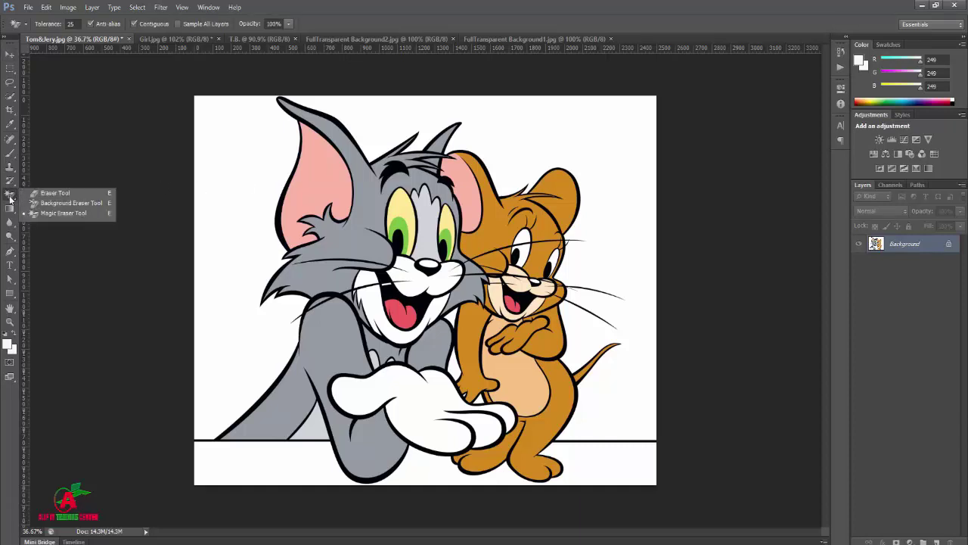
pyautogui.click(64, 213)
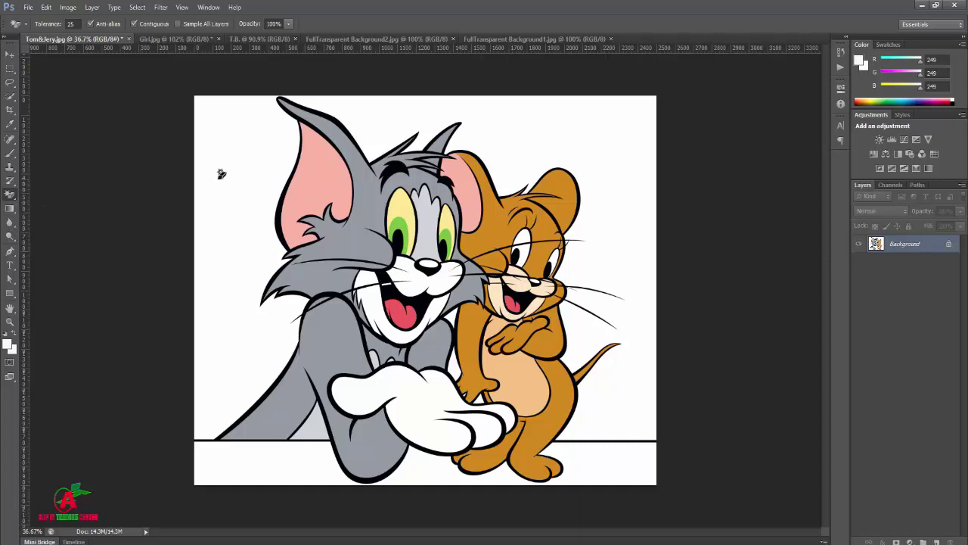
pyautogui.click(60, 23)
pyautogui.press('Return')
pyautogui.click(237, 154)
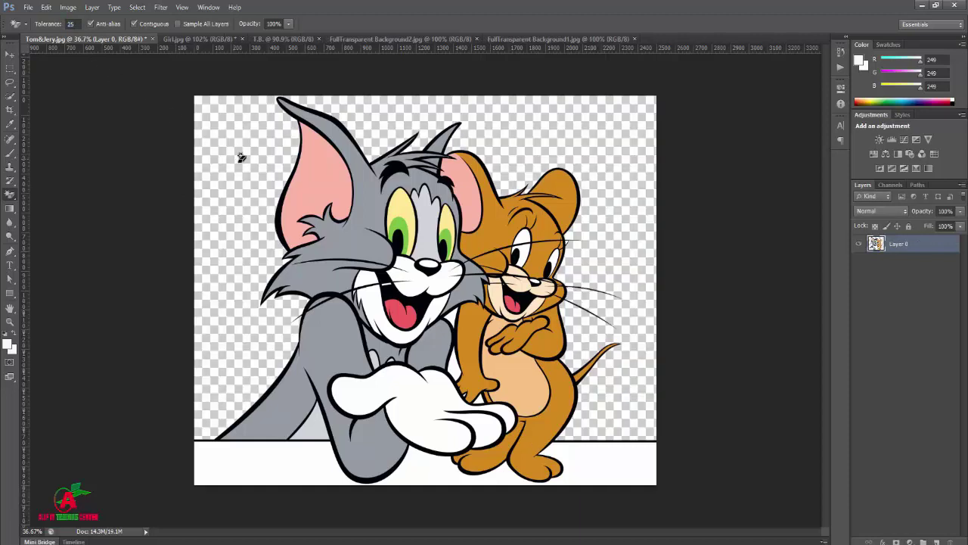
pyautogui.click(268, 472)
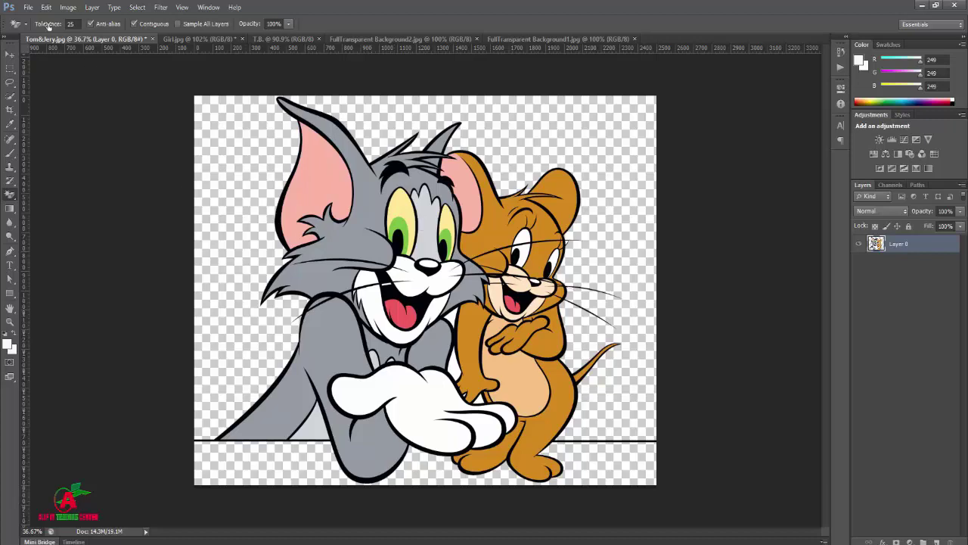
pyautogui.click(28, 8)
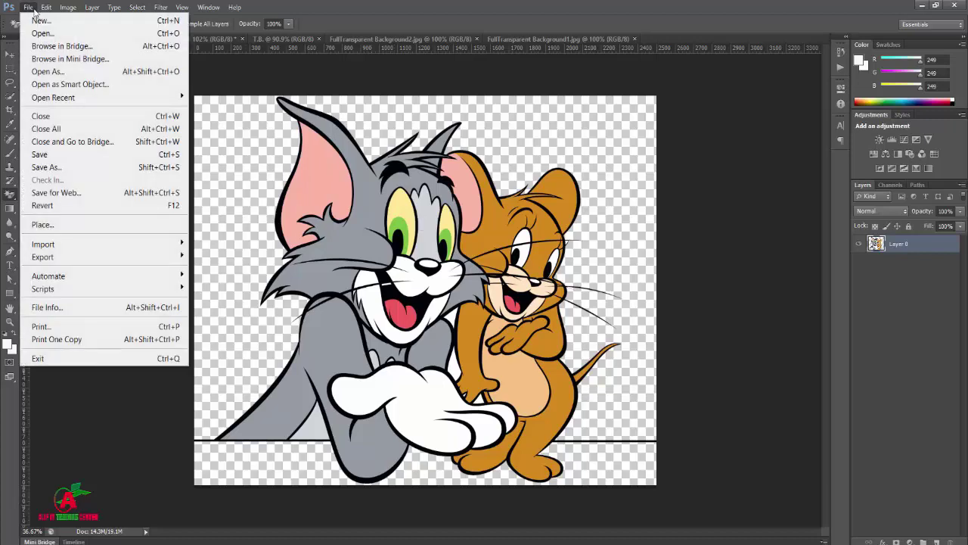
# Step: Save the cut-out as a PNG named Tom&Jery.png on the Desktop
pyautogui.click(40, 167)
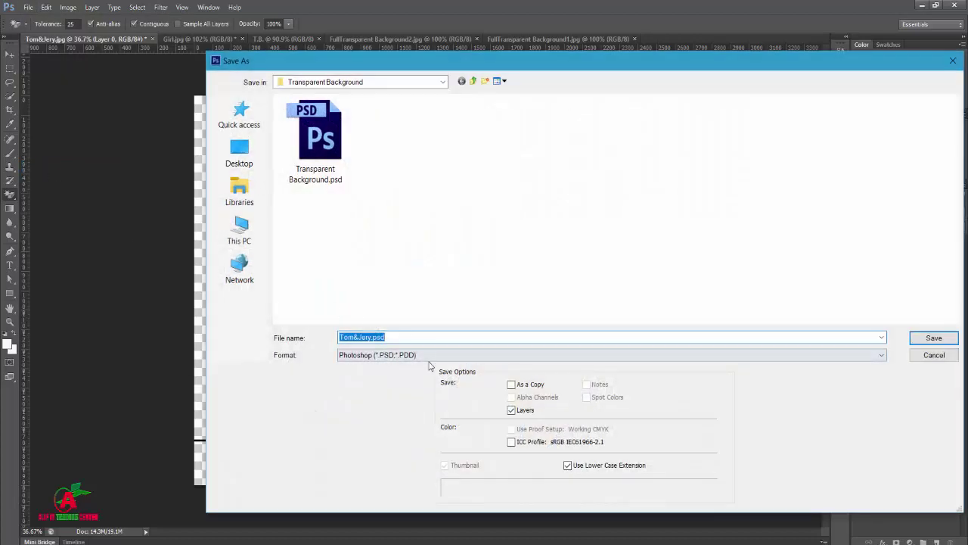
pyautogui.click(426, 357)
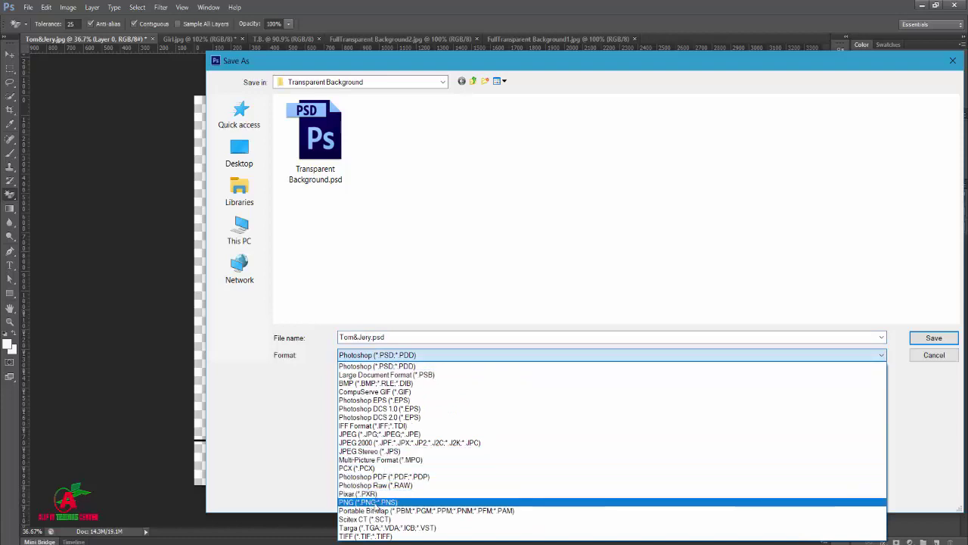
pyautogui.click(365, 502)
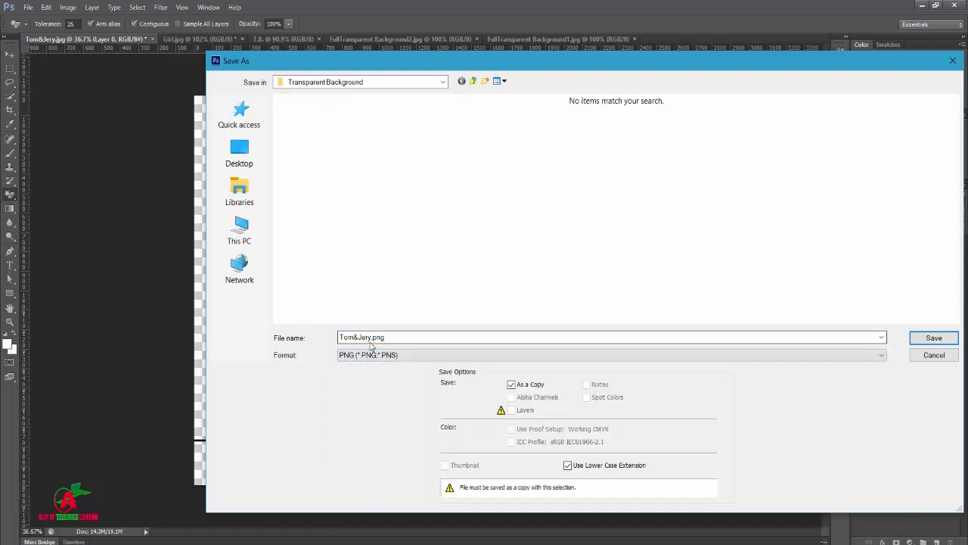
pyautogui.click(240, 149)
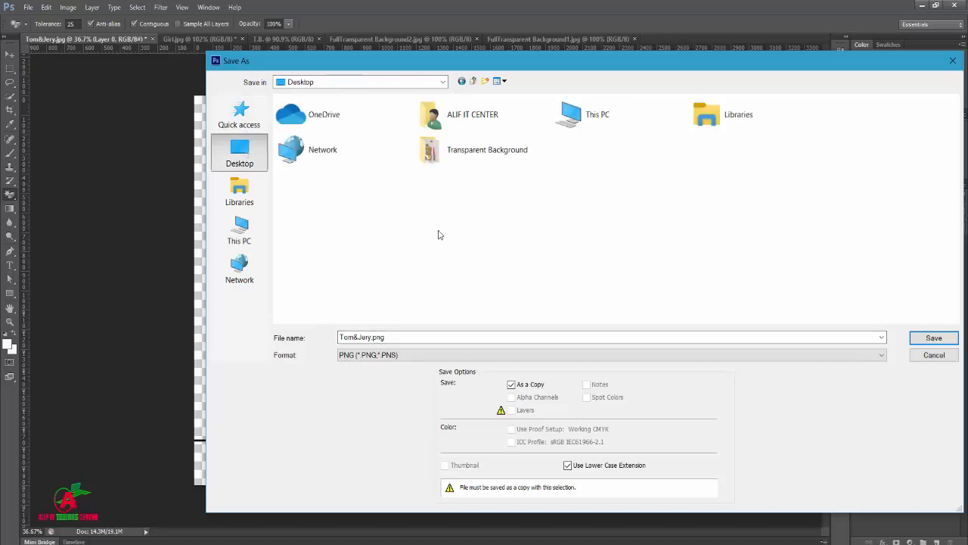
pyautogui.click(934, 337)
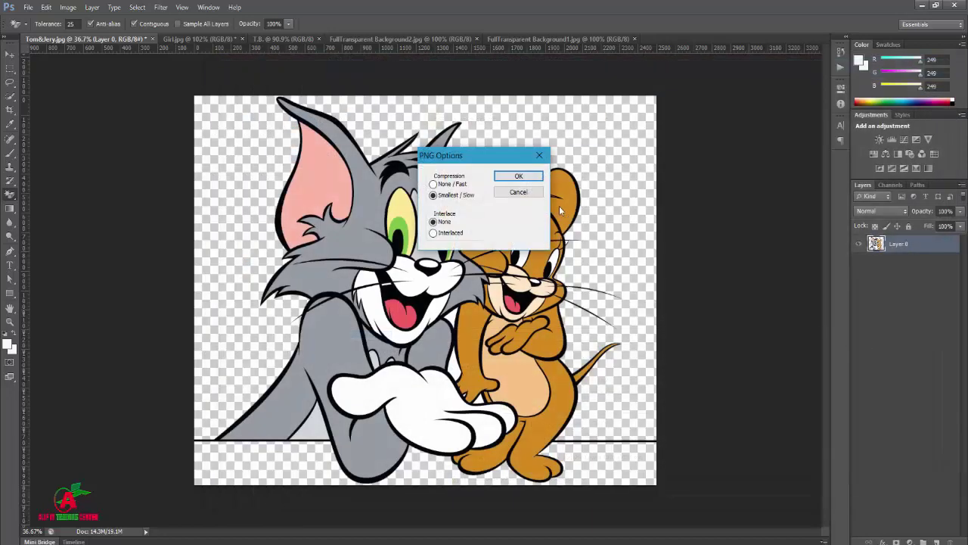
pyautogui.click(519, 177)
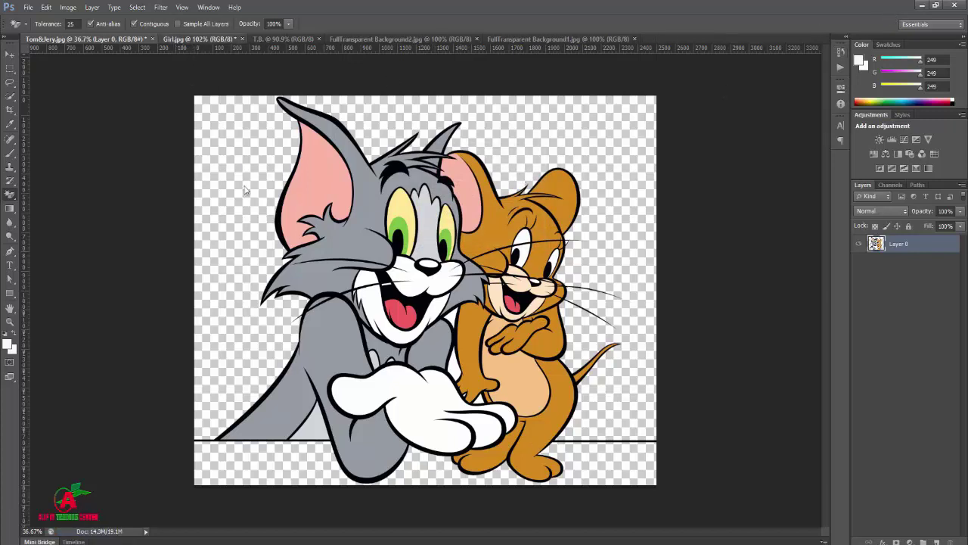
# Step: Quick-select the girl in Girl.jpg and add a layer mask hiding her white background
pyautogui.click(195, 39)
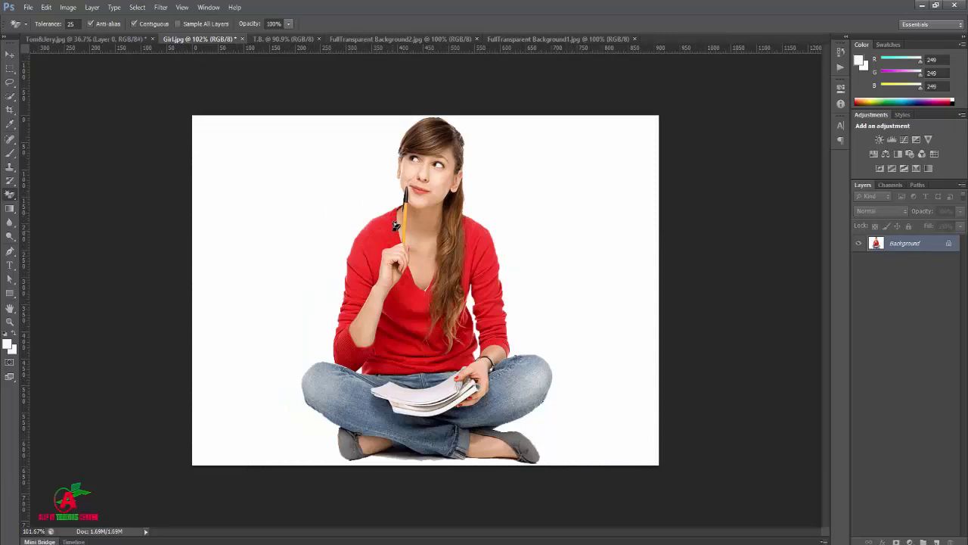
pyautogui.rightClick(11, 195)
pyautogui.click(7, 196)
pyautogui.click(12, 97)
pyautogui.click(68, 97)
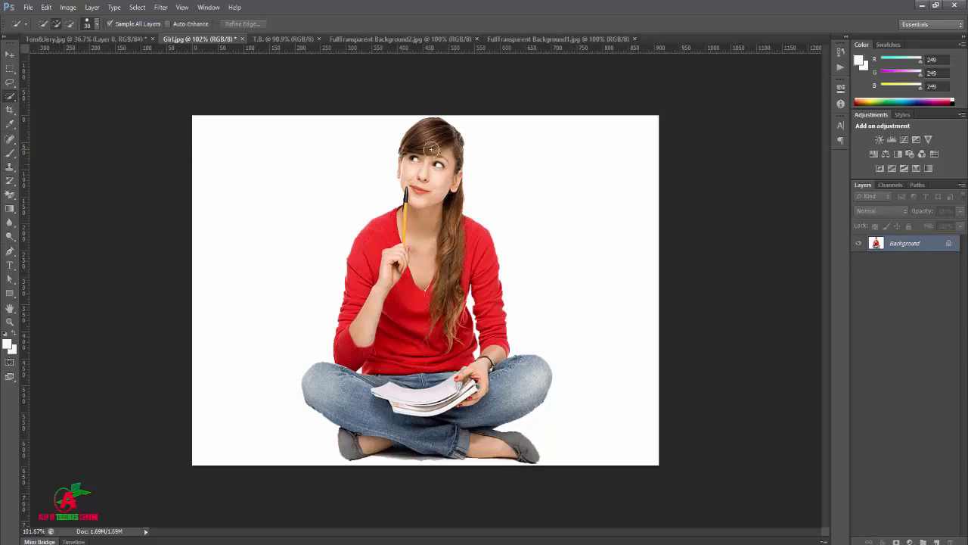
pyautogui.moveTo(432, 180)
pyautogui.mouseDown()
pyautogui.moveTo(442, 382)
pyautogui.moveTo(487, 437)
pyautogui.moveTo(361, 441)
pyautogui.mouseUp()
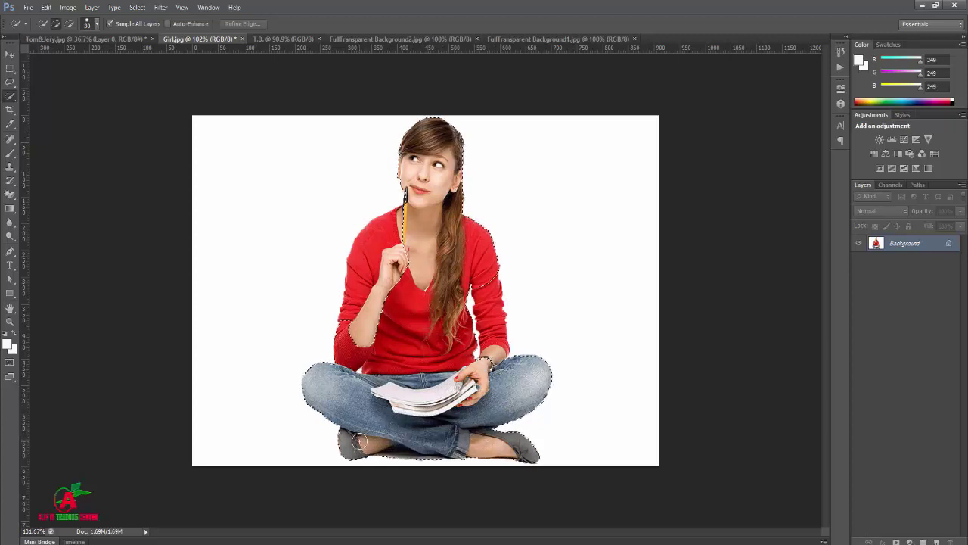
pyautogui.moveTo(360, 441)
pyautogui.mouseDown()
pyautogui.moveTo(347, 347)
pyautogui.moveTo(390, 245)
pyautogui.moveTo(482, 332)
pyautogui.moveTo(503, 310)
pyautogui.mouseUp()
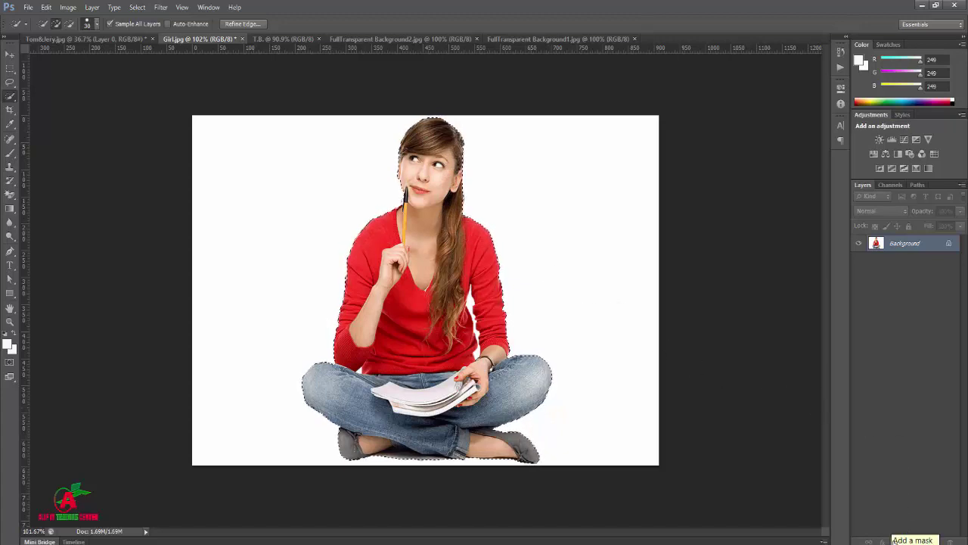
pyautogui.click(894, 542)
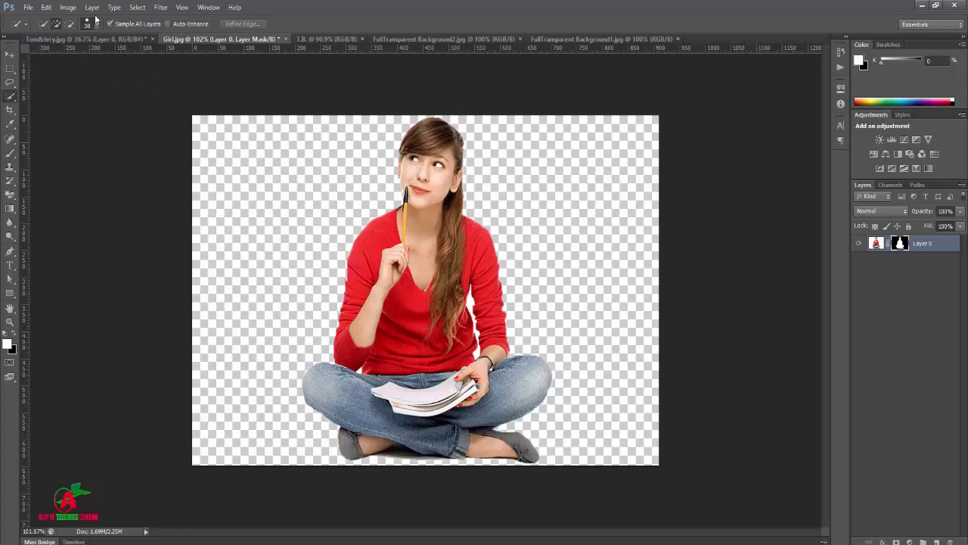
# Step: Save the girl as Girl.png on the Desktop, then minimise Photoshop
pyautogui.click(28, 8)
pyautogui.click(54, 167)
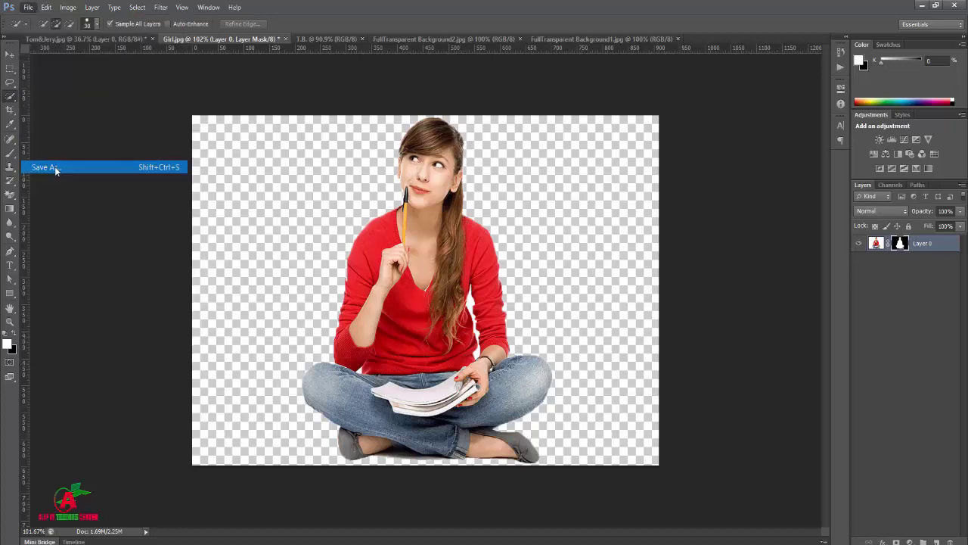
pyautogui.click(421, 358)
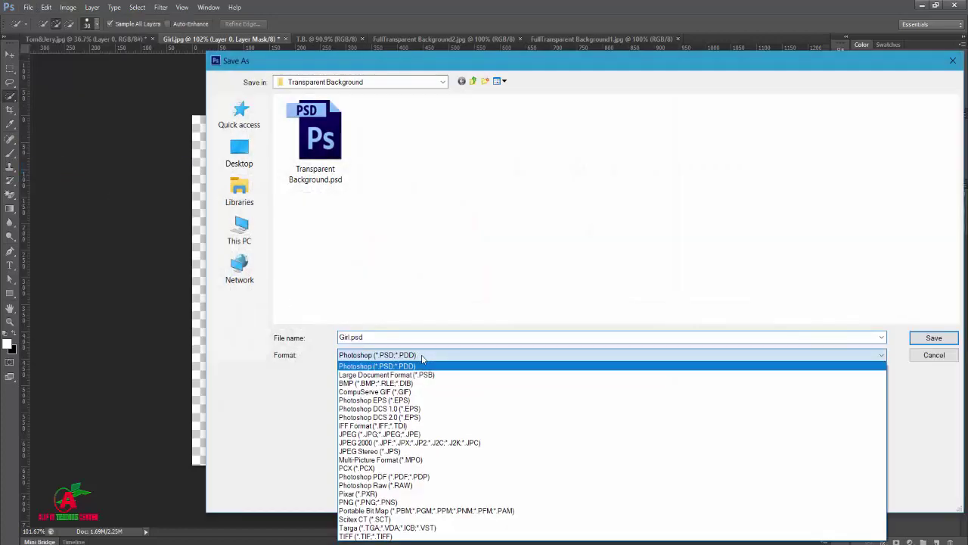
pyautogui.click(382, 502)
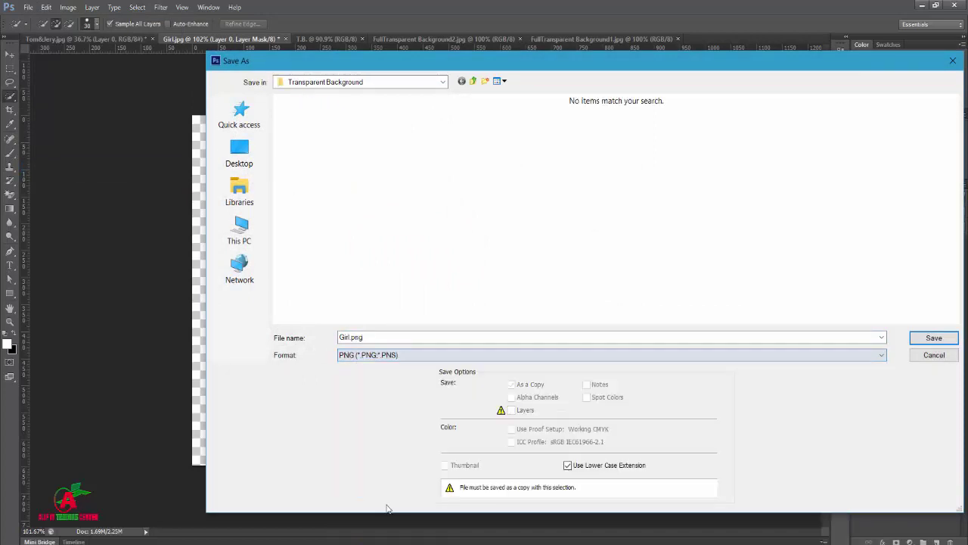
pyautogui.click(257, 161)
pyautogui.click(361, 340)
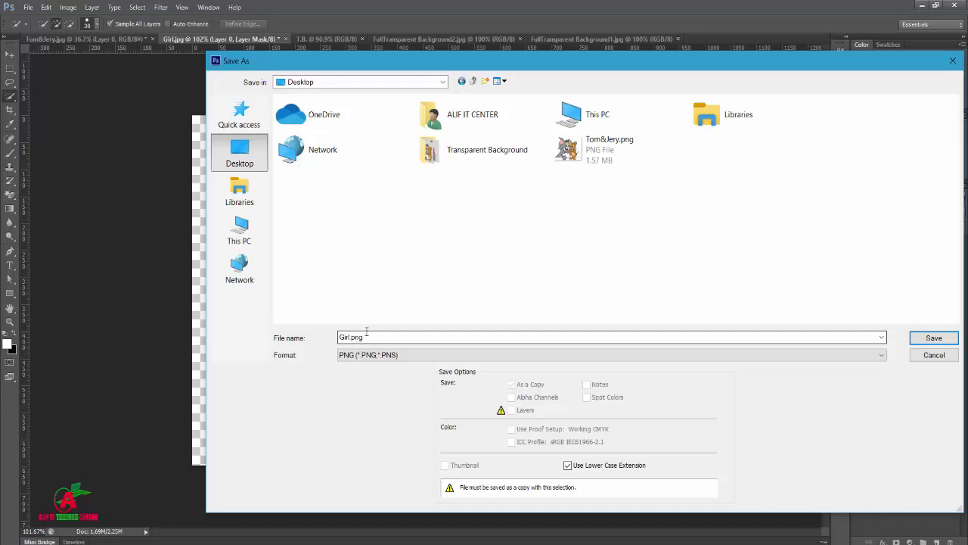
pyautogui.click(933, 338)
pyautogui.click(521, 174)
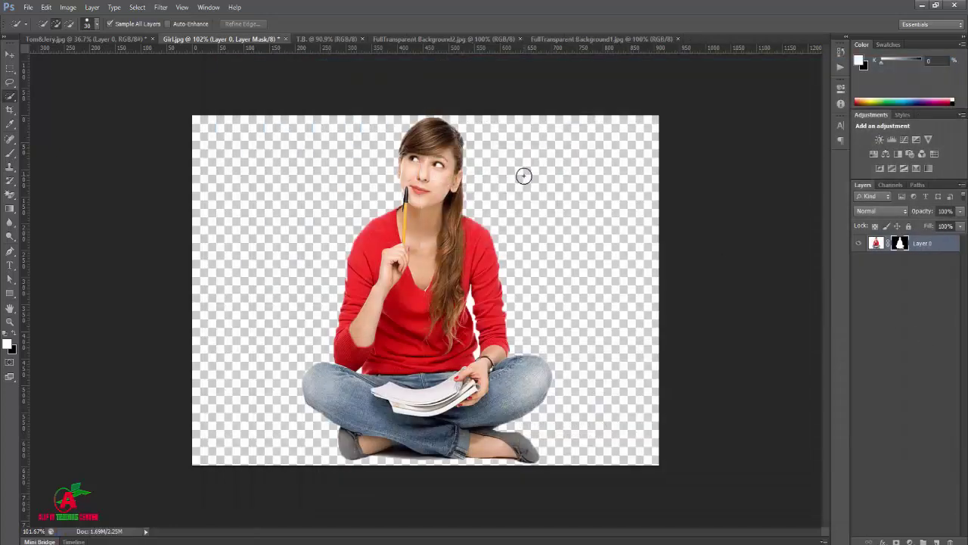
pyautogui.click(921, 7)
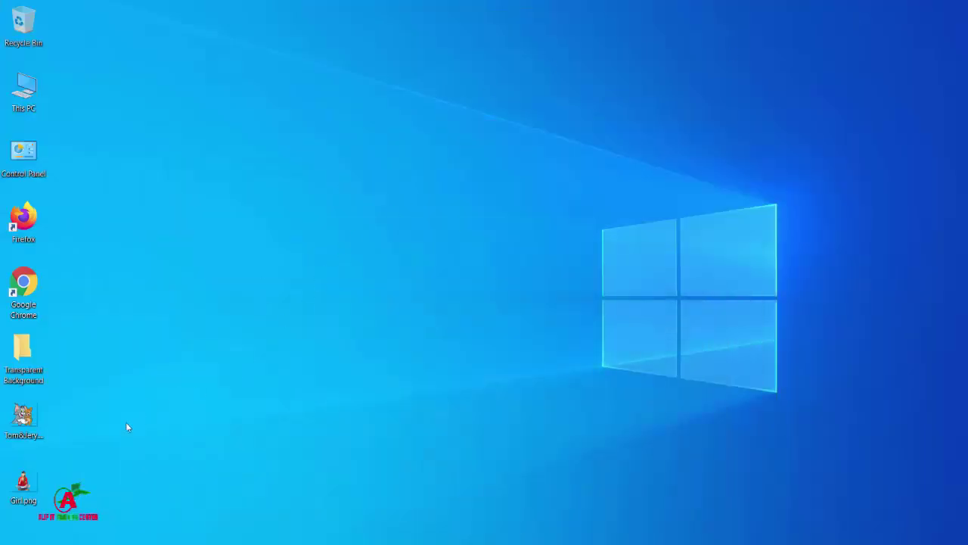
# Step: View Tom&Jery.png, then Girl.png, in Windows Photos and close the viewer
pyautogui.doubleClick(24, 420)
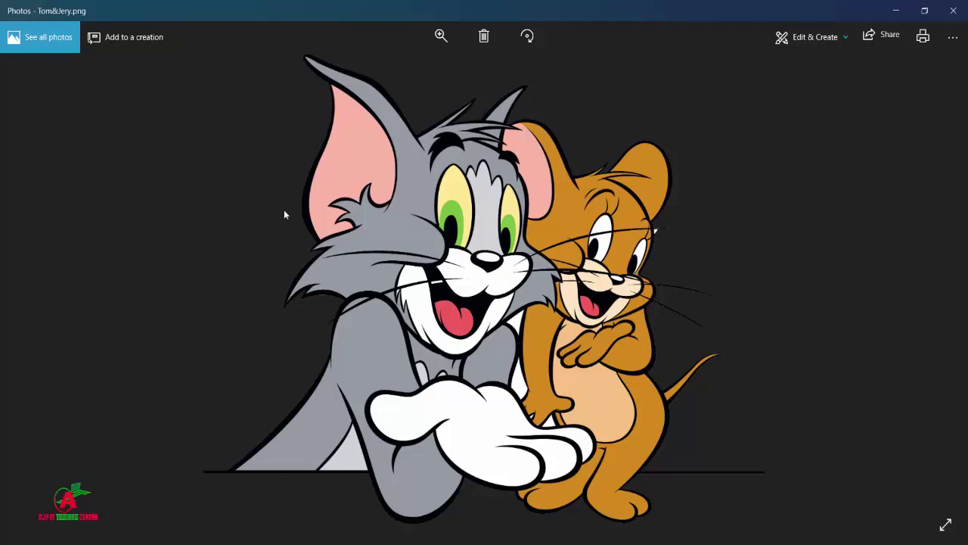
pyautogui.click(941, 287)
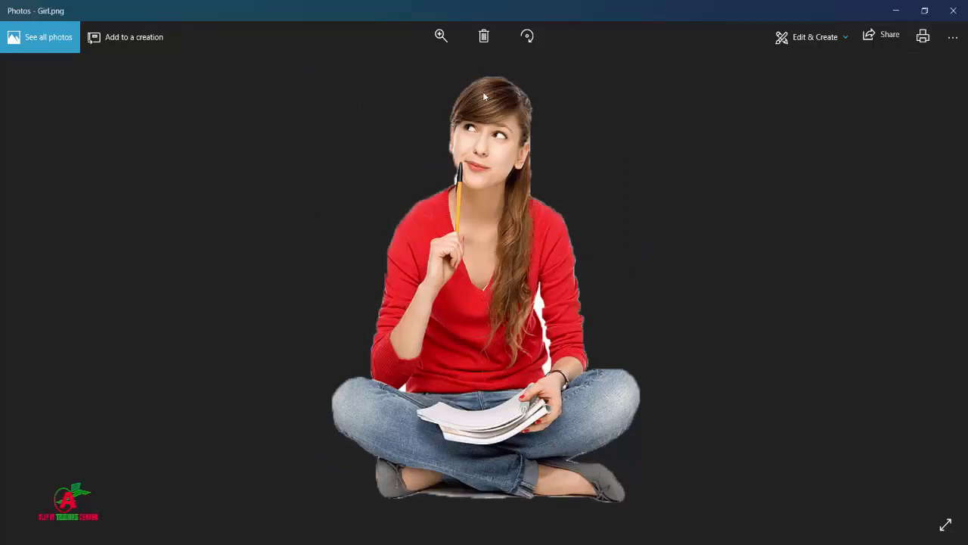
pyautogui.click(953, 10)
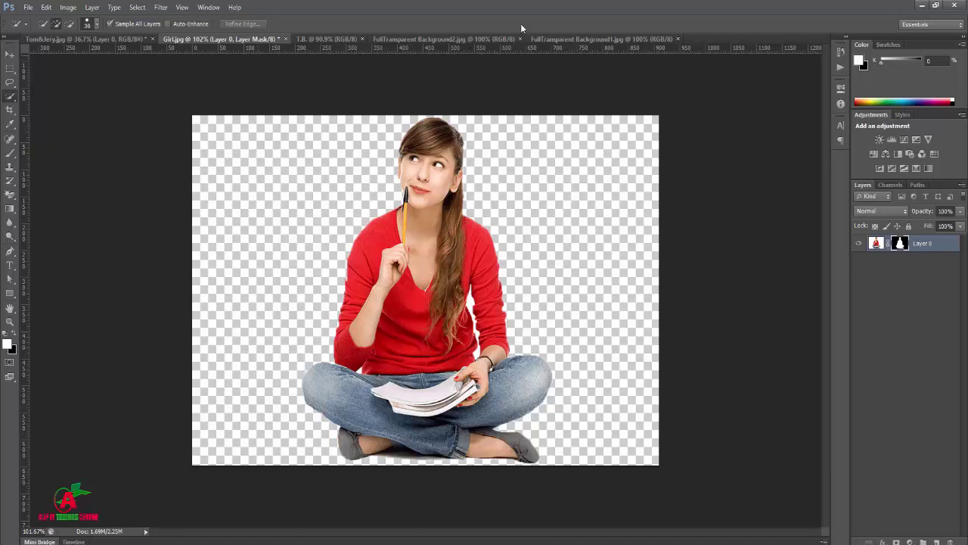
# Step: Close the FullTransparent Background2 and Background1 documents and bring up the New dialog with Ctrl+N
pyautogui.click(477, 40)
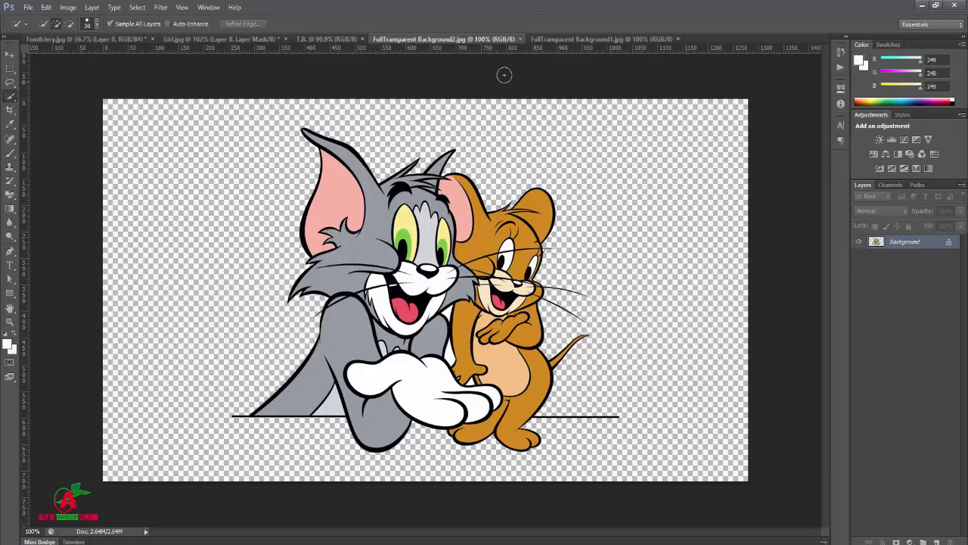
pyautogui.click(519, 38)
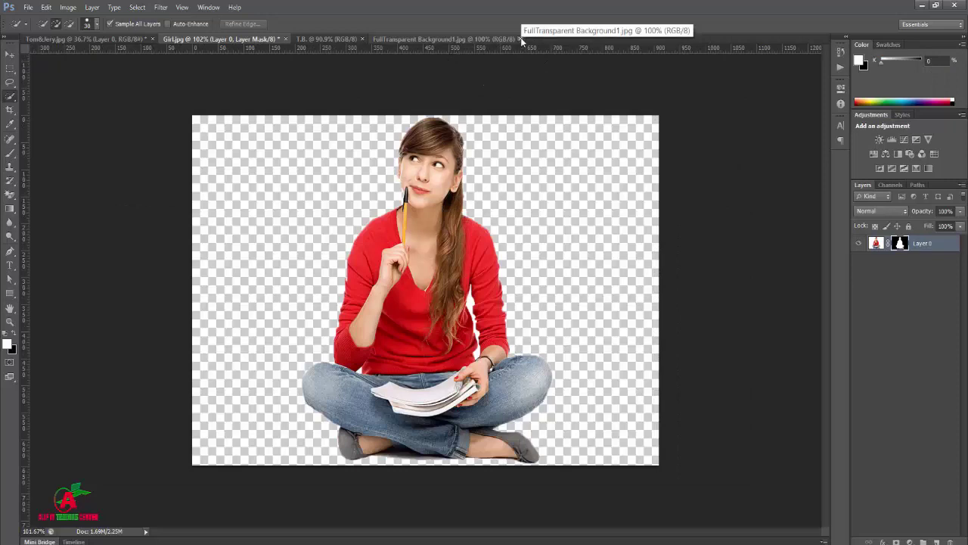
pyautogui.click(521, 38)
pyautogui.click(136, 38)
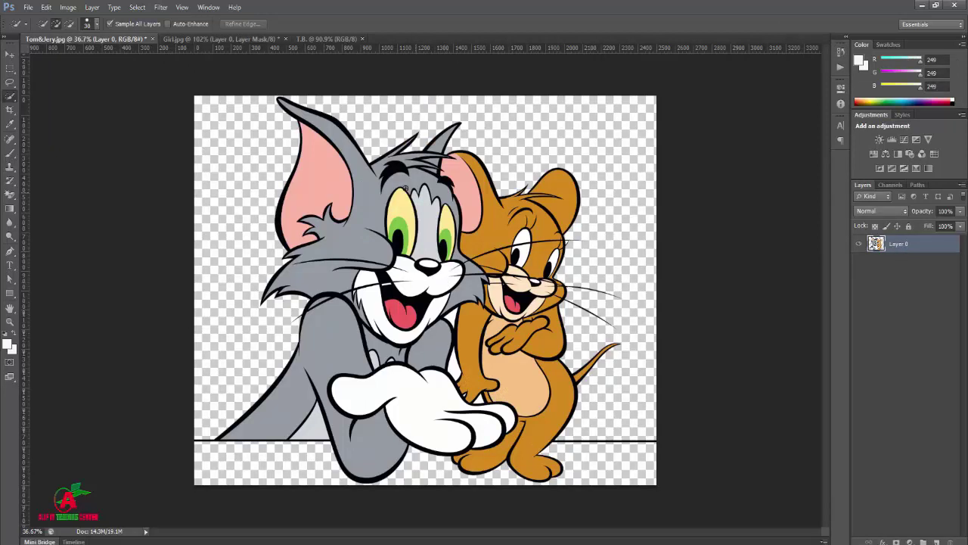
pyautogui.click(214, 42)
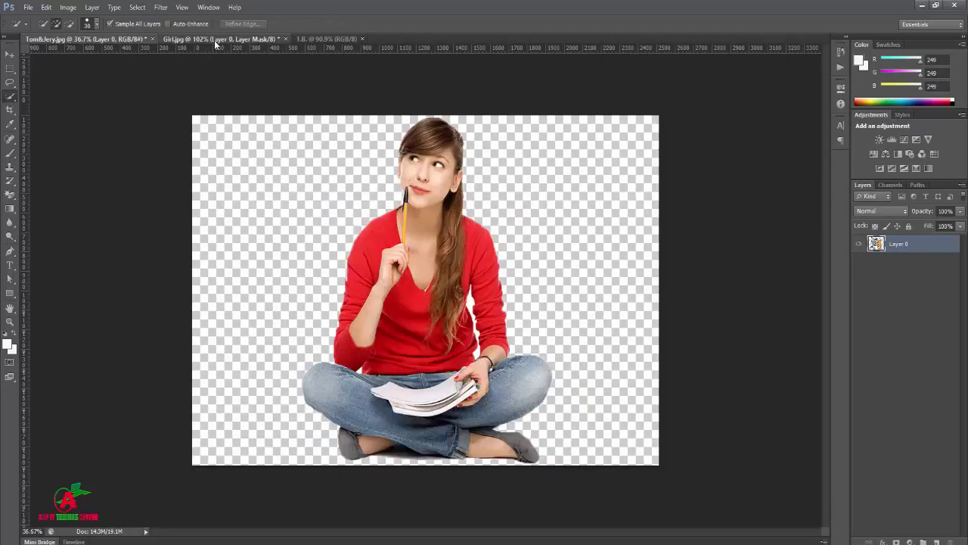
pyautogui.click(108, 40)
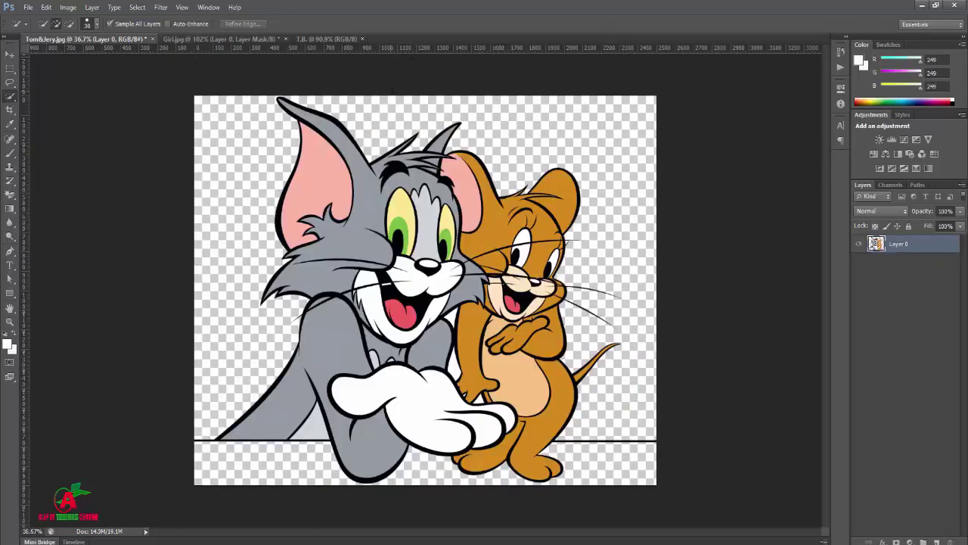
pyautogui.hotkey('ctrl', 'n')
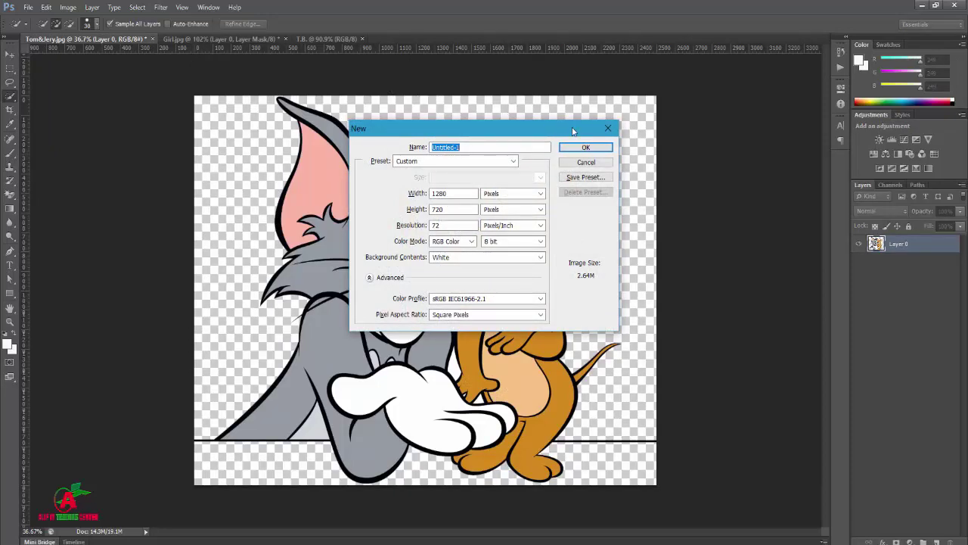
# Step: Create a new document named T.B, 20 × 20 pixels
pyautogui.click(607, 128)
pyautogui.click(28, 7)
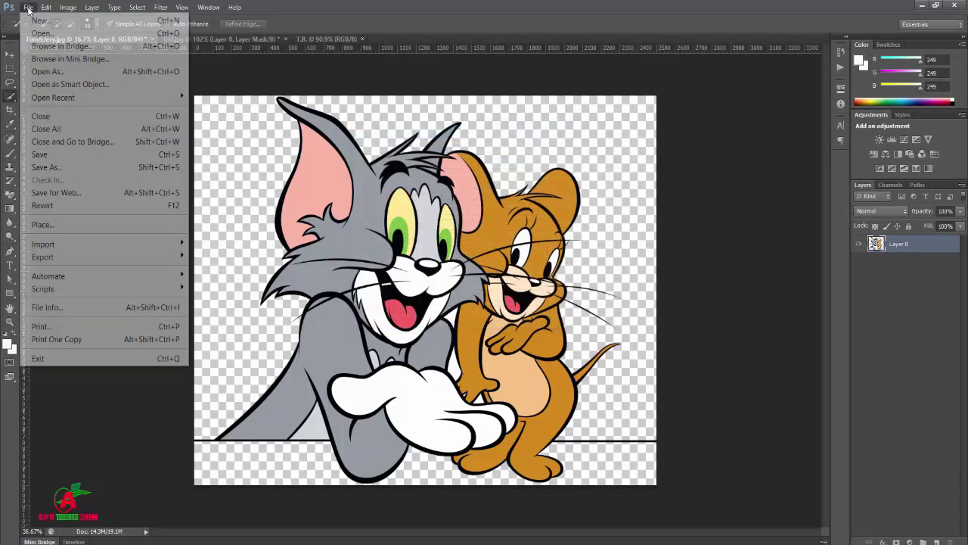
pyautogui.click(38, 21)
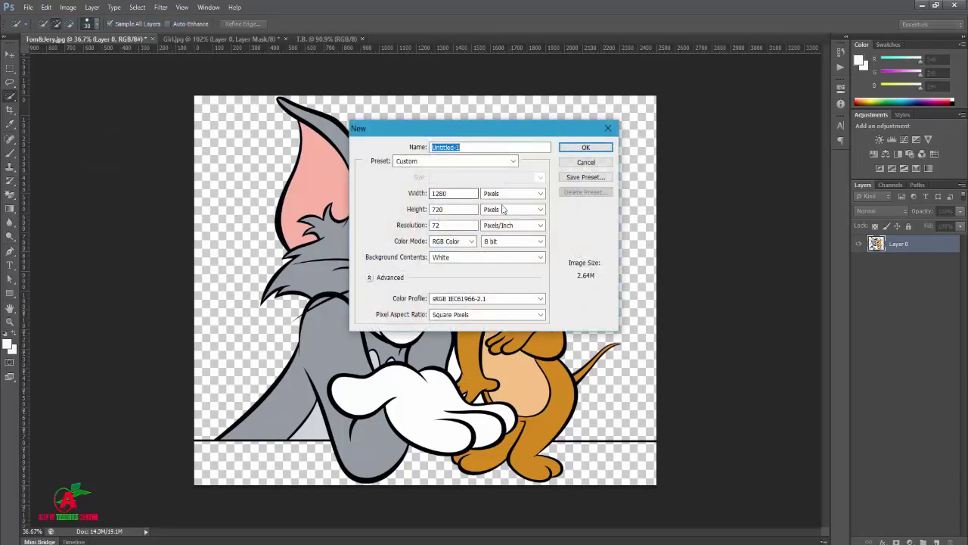
pyautogui.click(532, 195)
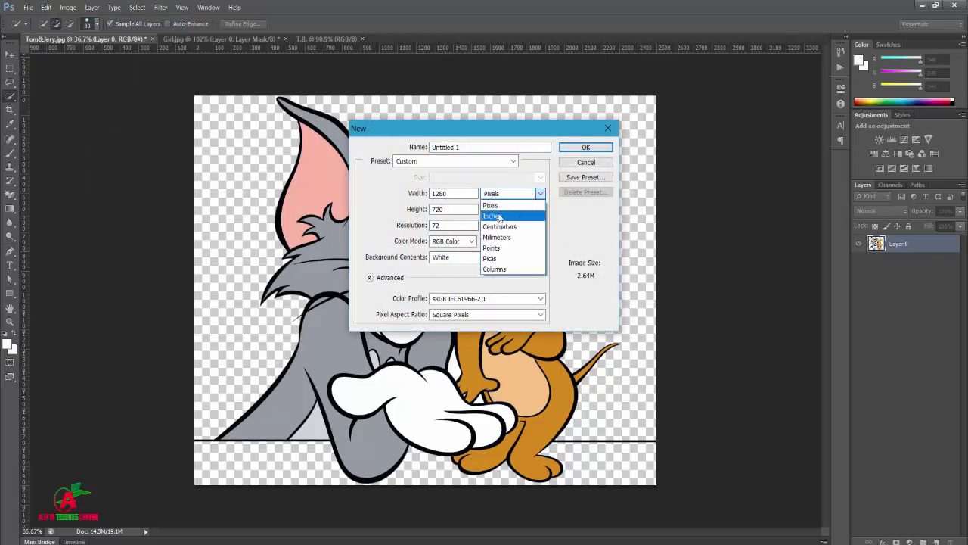
pyautogui.click(503, 200)
pyautogui.click(446, 147)
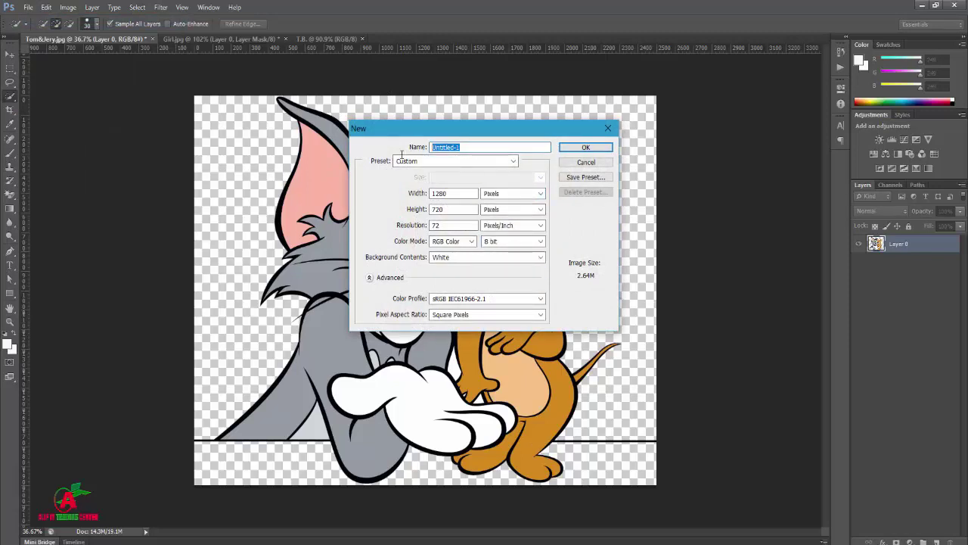
pyautogui.write('T.B')
pyautogui.press('Tab')
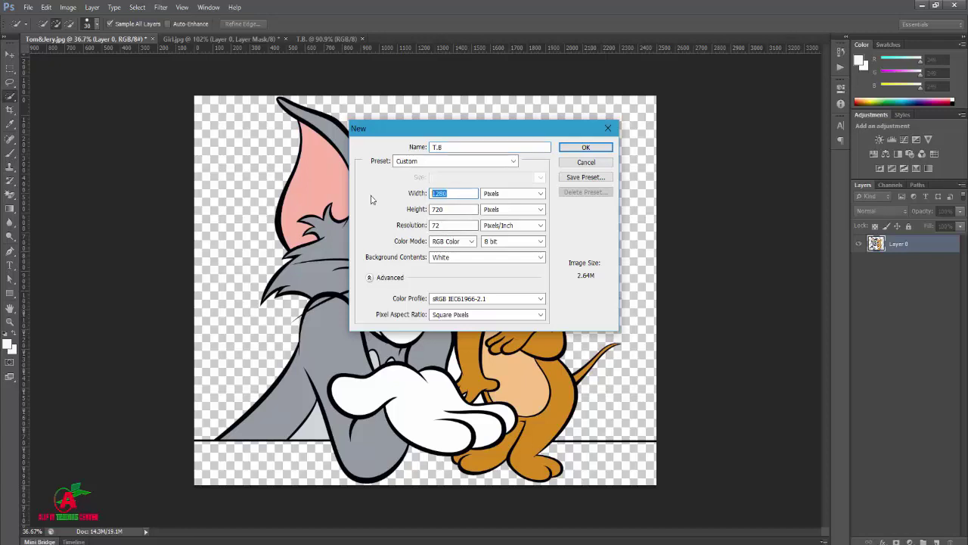
pyautogui.write('20')
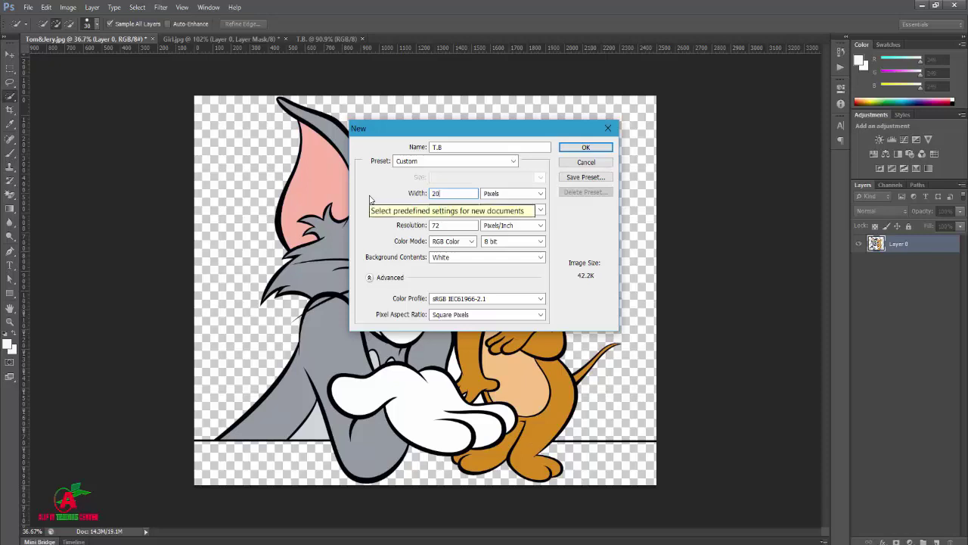
pyautogui.press('Tab')
pyautogui.write('2')
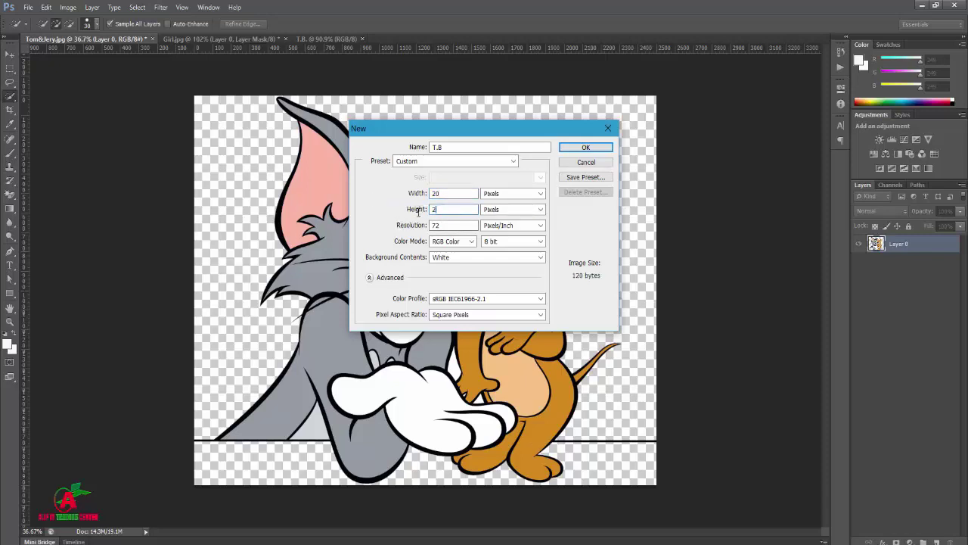
pyautogui.write('0')
pyautogui.click(586, 148)
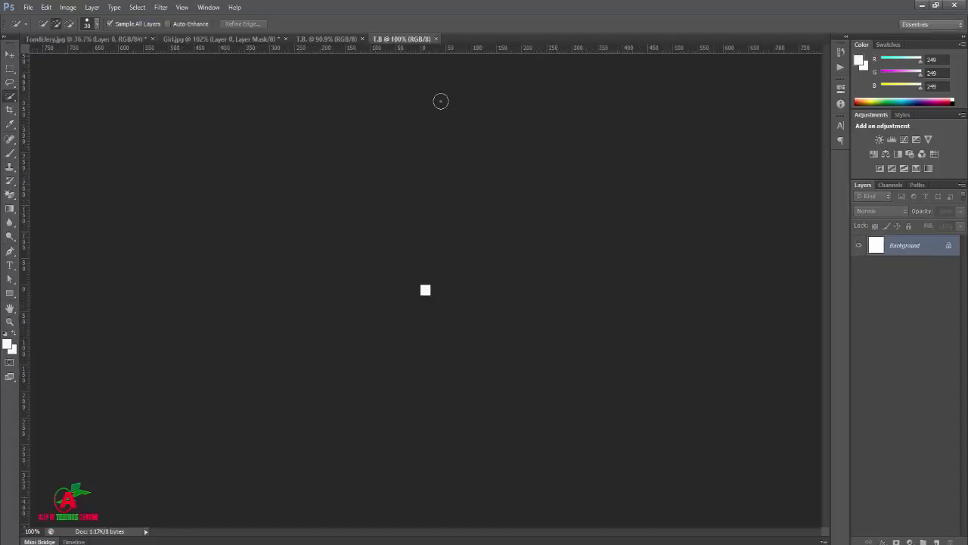
# Step: Zoom in on the tiny T.B canvas and select the Move tool
pyautogui.scroll(2, 447, 295)
pyautogui.scroll(4, 458, 298)
pyautogui.scroll(2, 454, 302)
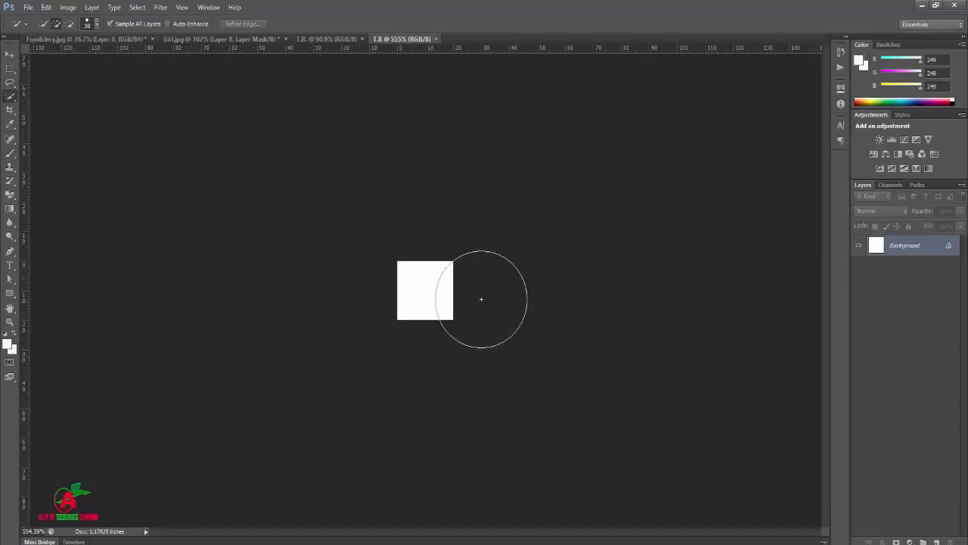
pyautogui.scroll(4, 477, 307)
pyautogui.scroll(2, 481, 308)
pyautogui.scroll(1, 488, 306)
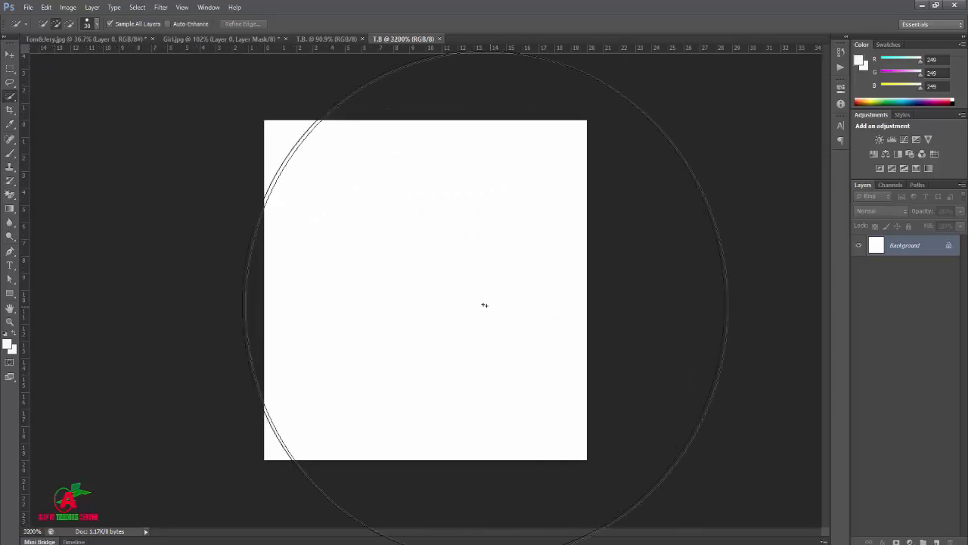
pyautogui.click(9, 54)
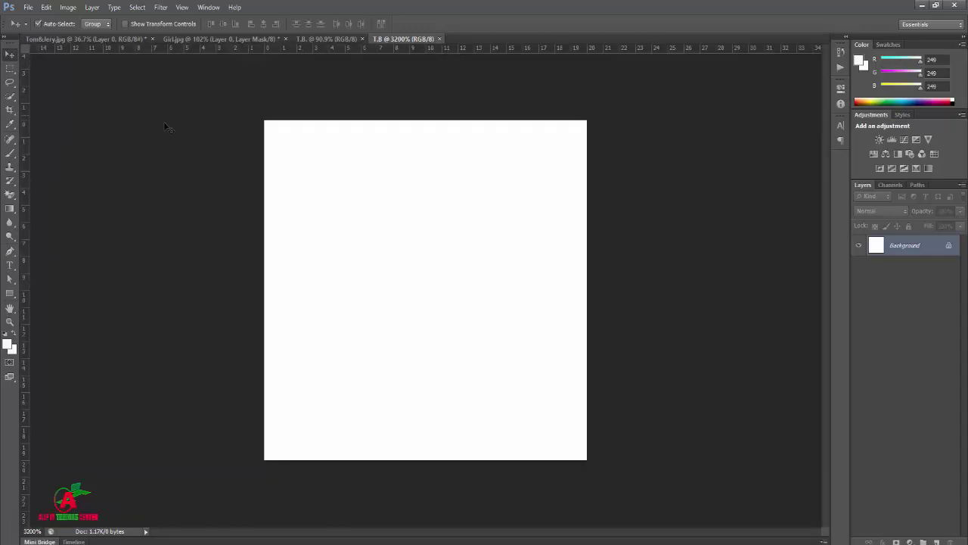
# Step: Place a vertical guide at 10 px and a horizontal guide through the canvas centre
pyautogui.moveTo(25, 162); pyautogui.dragTo(429, 190)
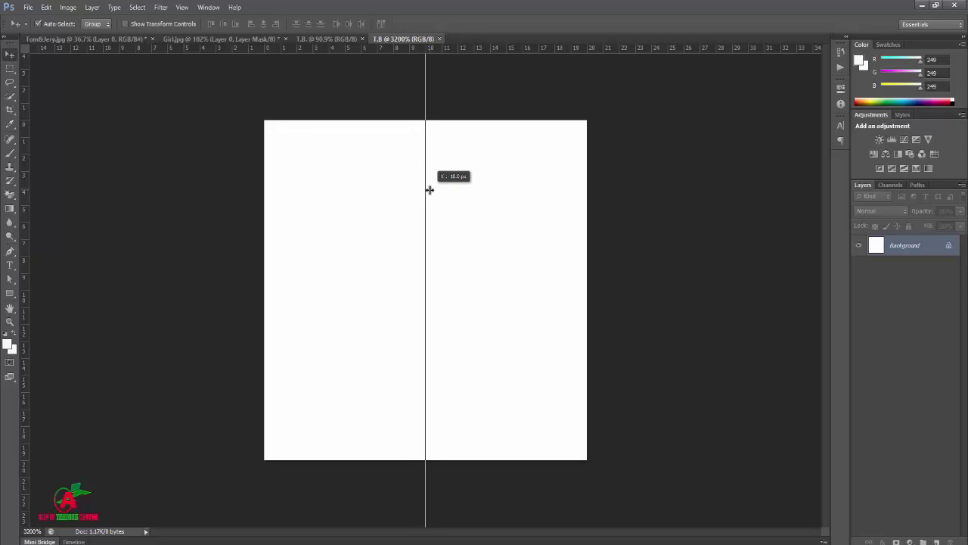
pyautogui.moveTo(429, 189); pyautogui.dragTo(429, 191)
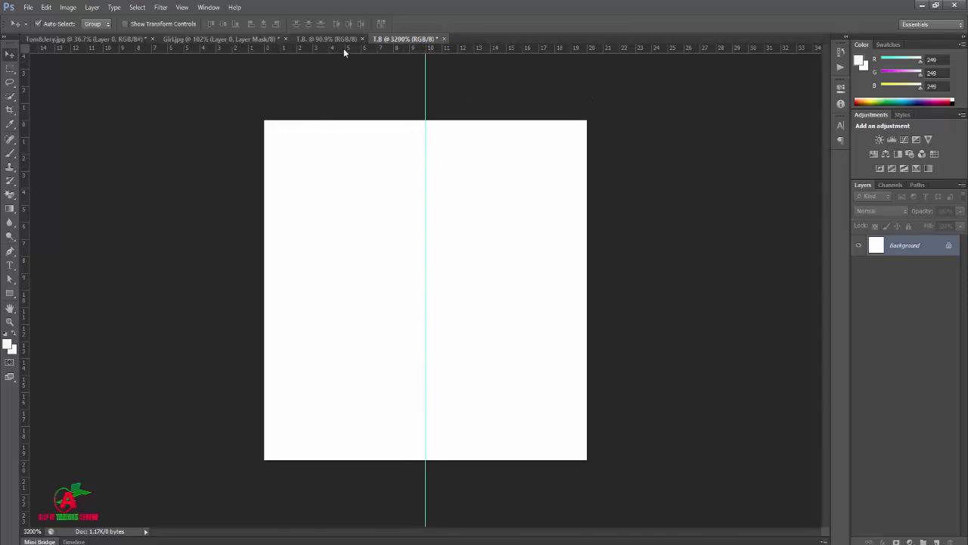
pyautogui.moveTo(344, 51); pyautogui.dragTo(355, 289)
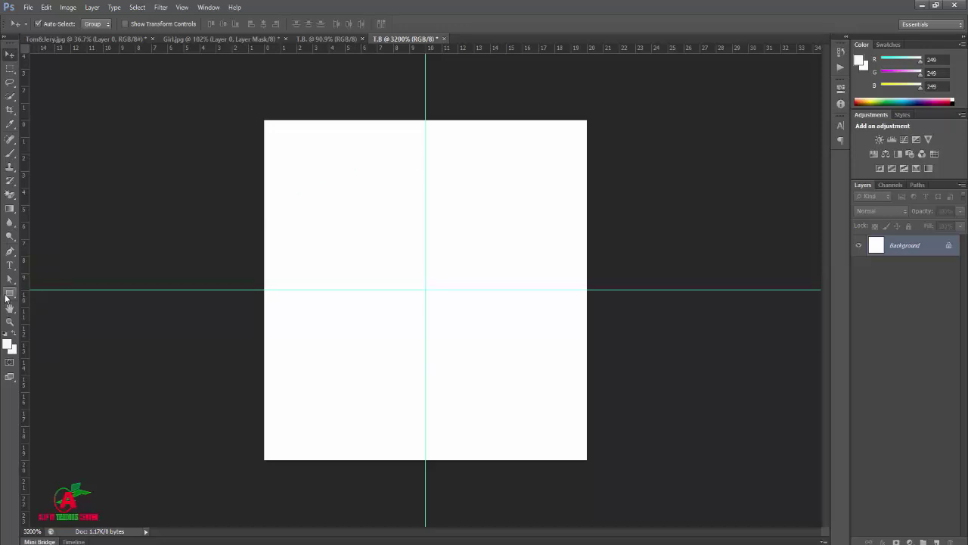
pyautogui.rightClick(10, 293)
pyautogui.click(33, 288)
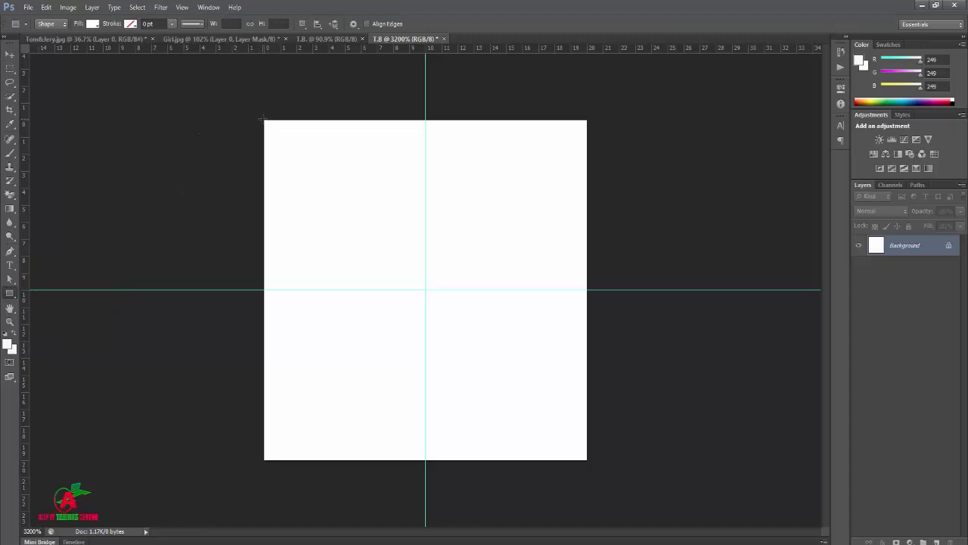
# Step: Draw a grey-filled rectangle over the top-left quarter of T.B
pyautogui.moveTo(248, 103); pyautogui.dragTo(411, 278)
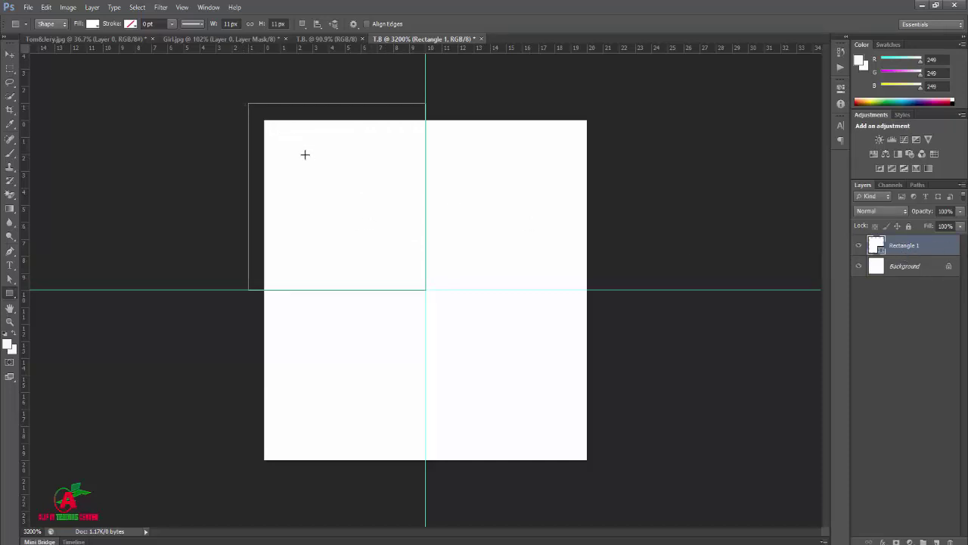
pyautogui.click(93, 24)
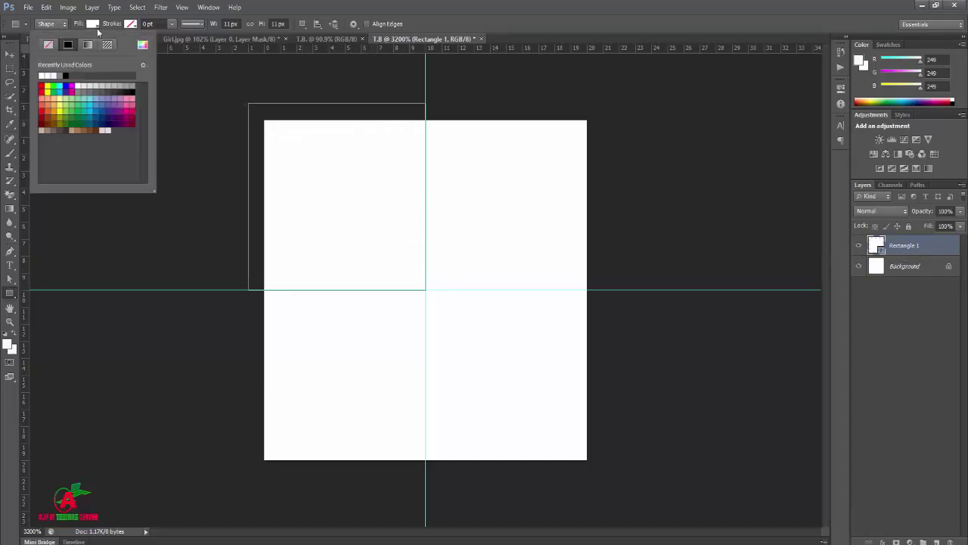
pyautogui.click(64, 74)
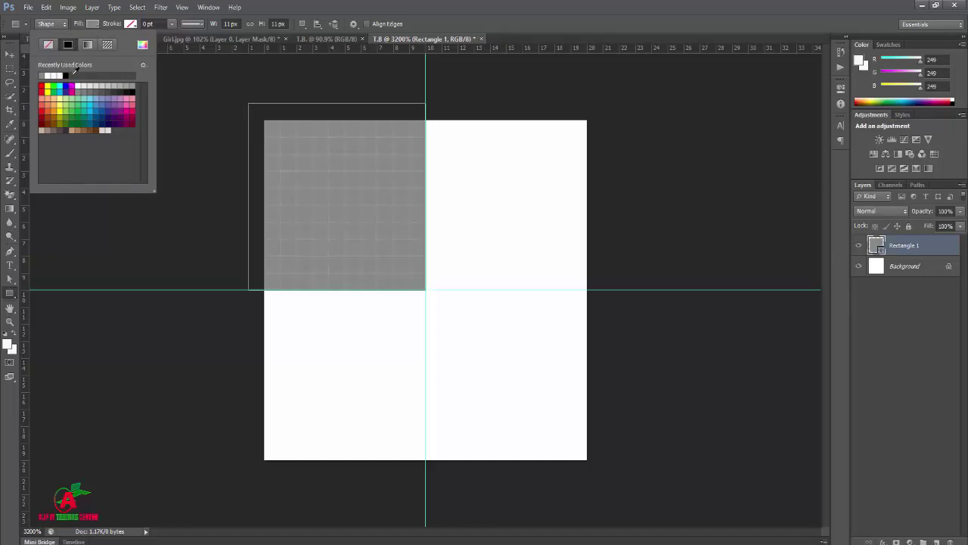
pyautogui.click(527, 8)
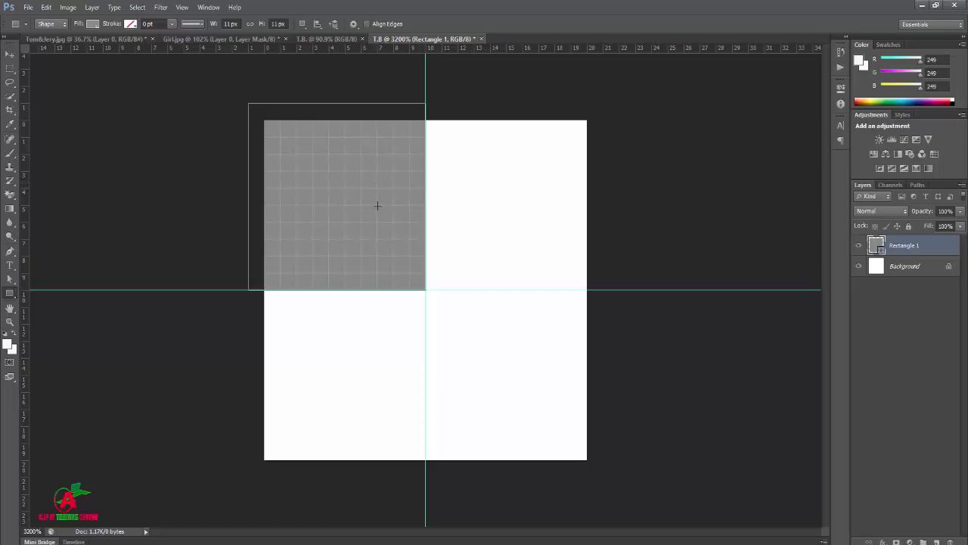
# Step: Duplicate the square into the bottom-right quarter, rename its layer Rectangle 2, and select Background
pyautogui.click(10, 54)
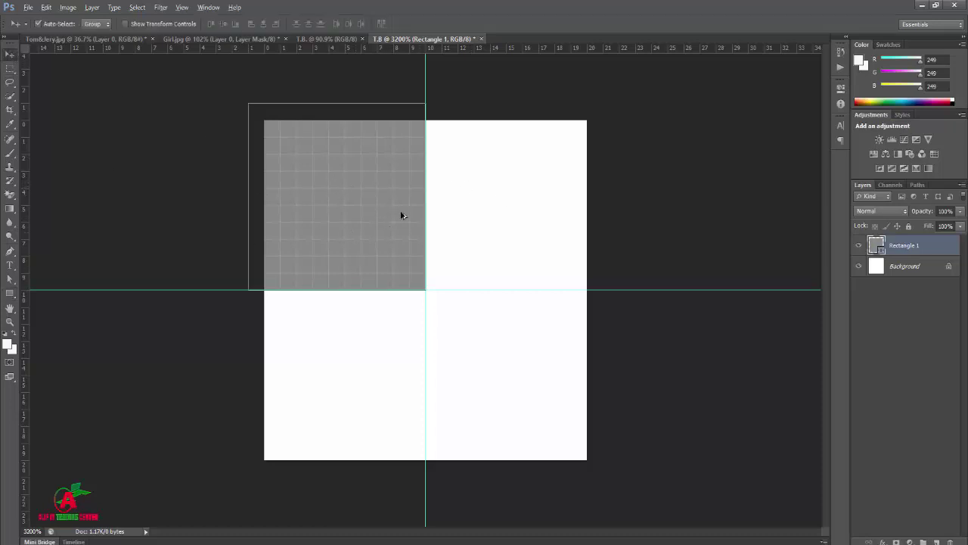
pyautogui.moveTo(404, 271); pyautogui.dragTo(551, 414)
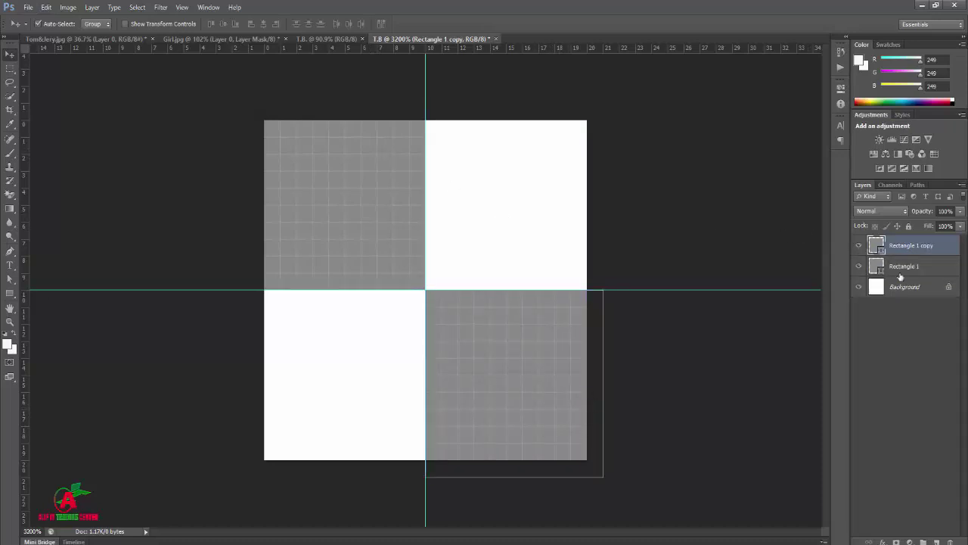
pyautogui.moveTo(905, 271); pyautogui.dragTo(905, 240)
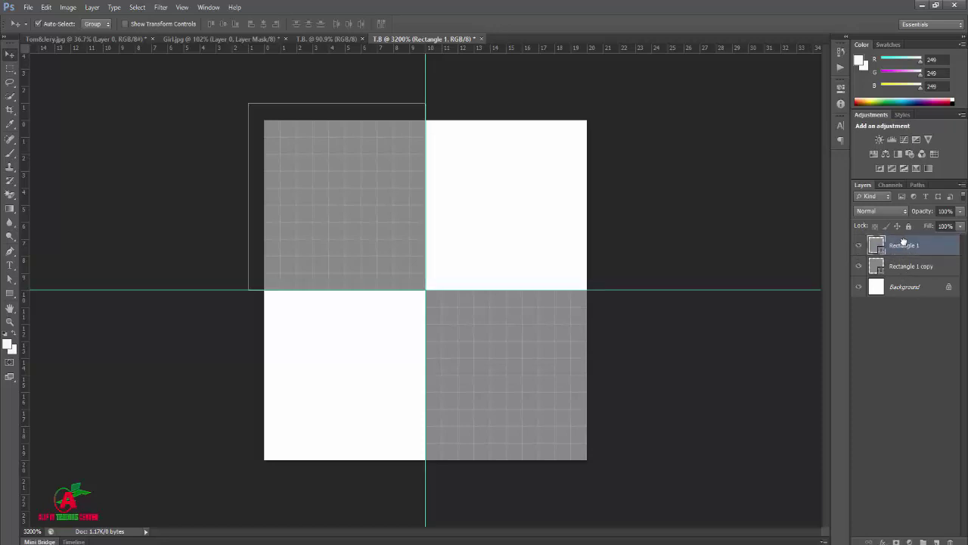
pyautogui.doubleClick(924, 267)
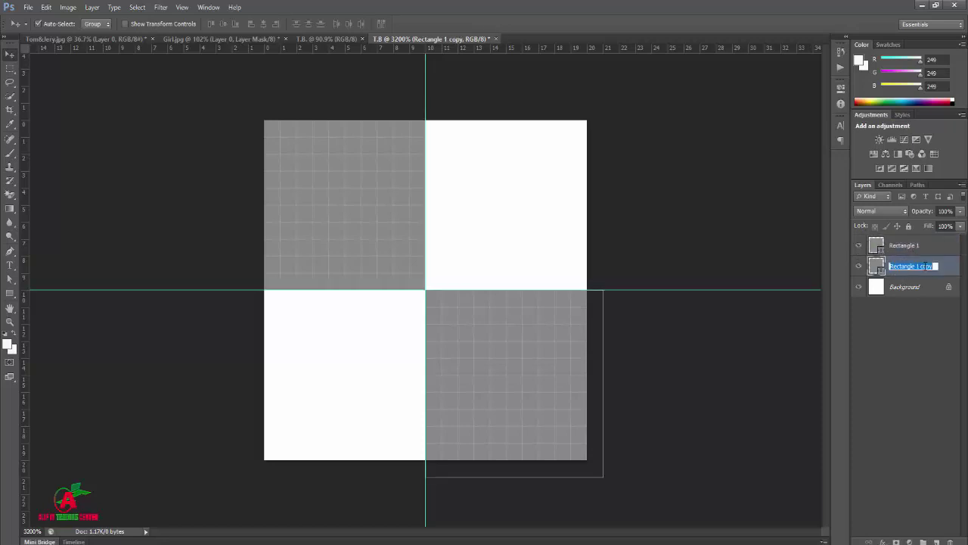
pyautogui.press('End')
pyautogui.press('BackSpace')
pyautogui.press('BackSpace')
pyautogui.press('BackSpace')
pyautogui.press('Return')
pyautogui.click(928, 385)
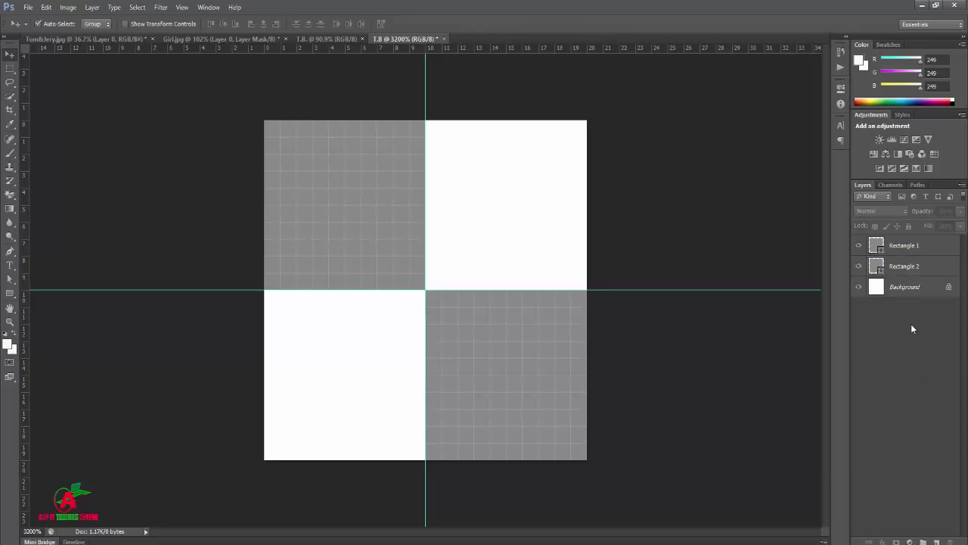
pyautogui.click(929, 288)
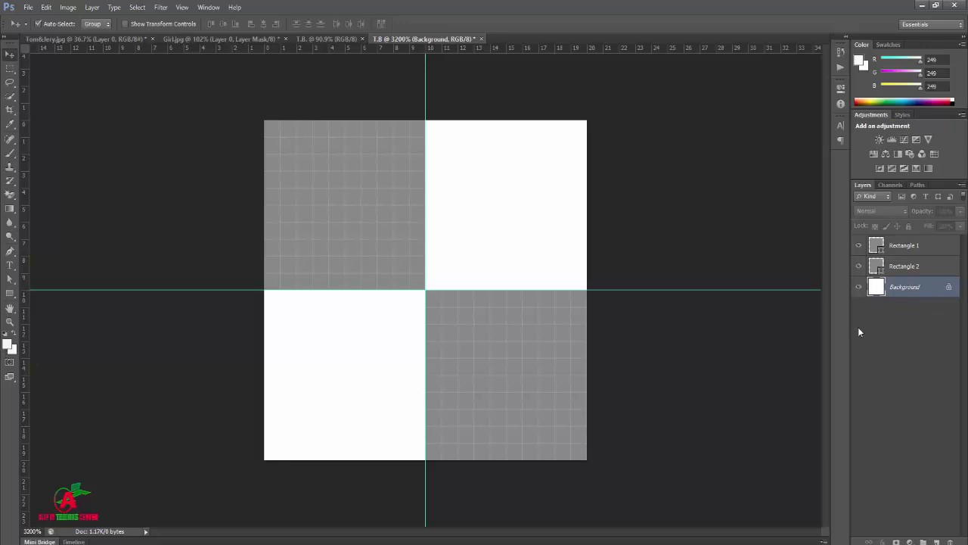
# Step: Set the foreground colour to the off-white hex value F9F9F9 in the Color Picker
pyautogui.click(7, 344)
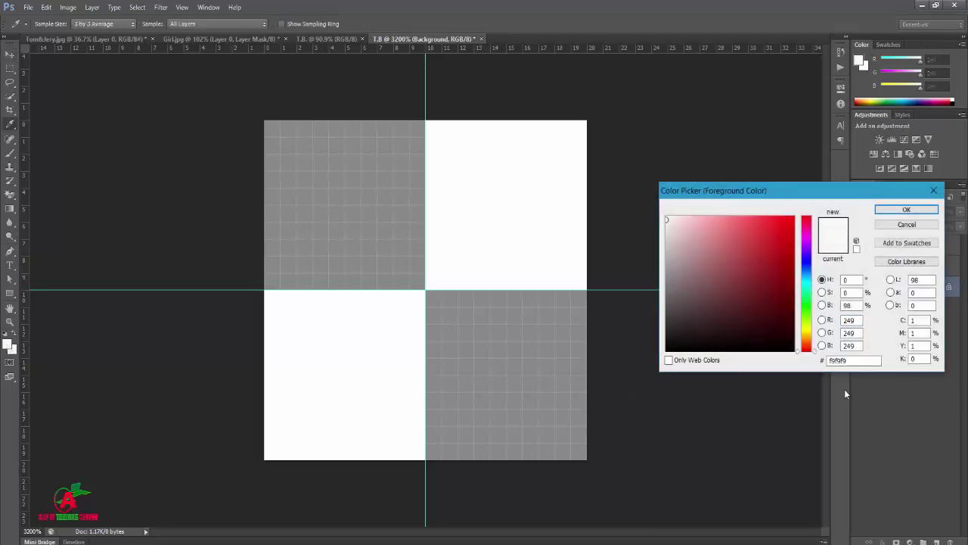
pyautogui.doubleClick(854, 361)
pyautogui.moveTo(822, 190); pyautogui.dragTo(768, 93)
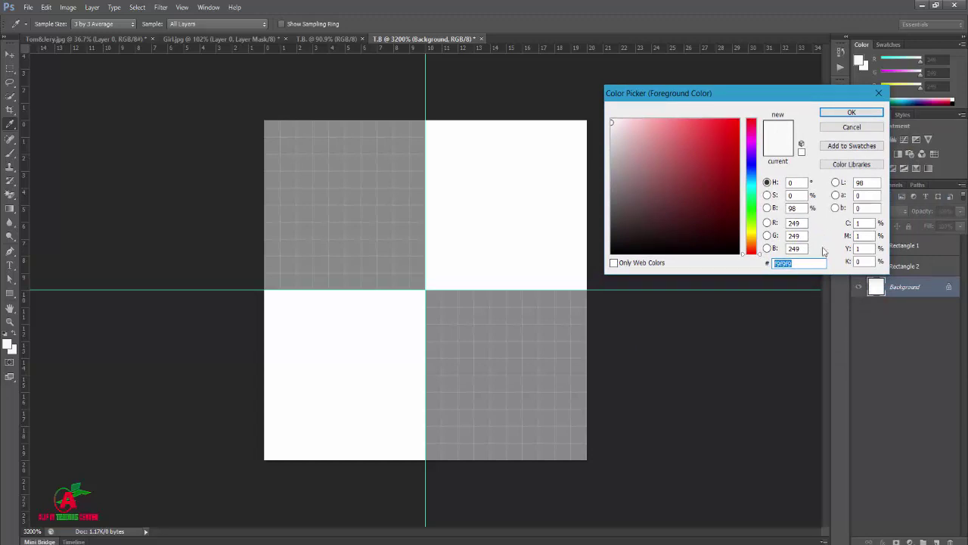
pyautogui.write('F')
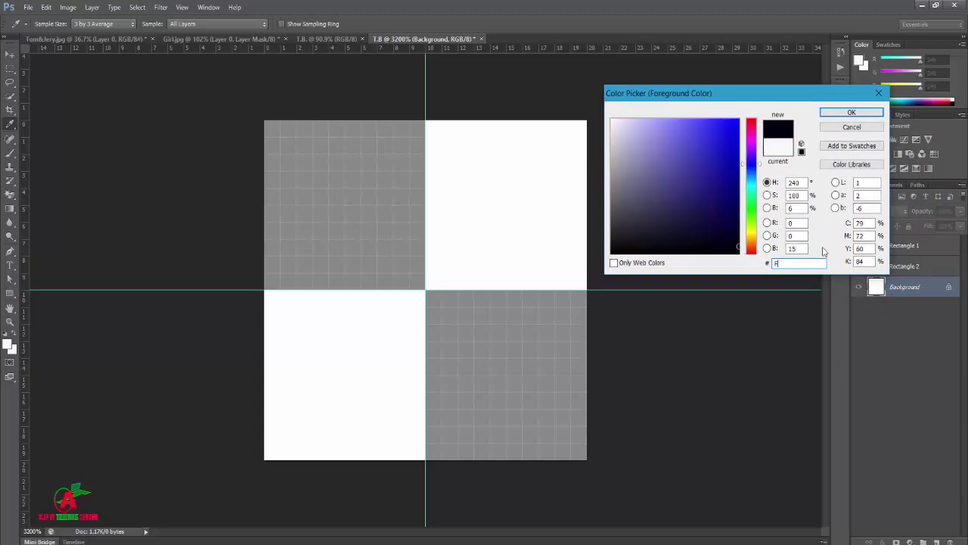
pyautogui.write('9F9F9')
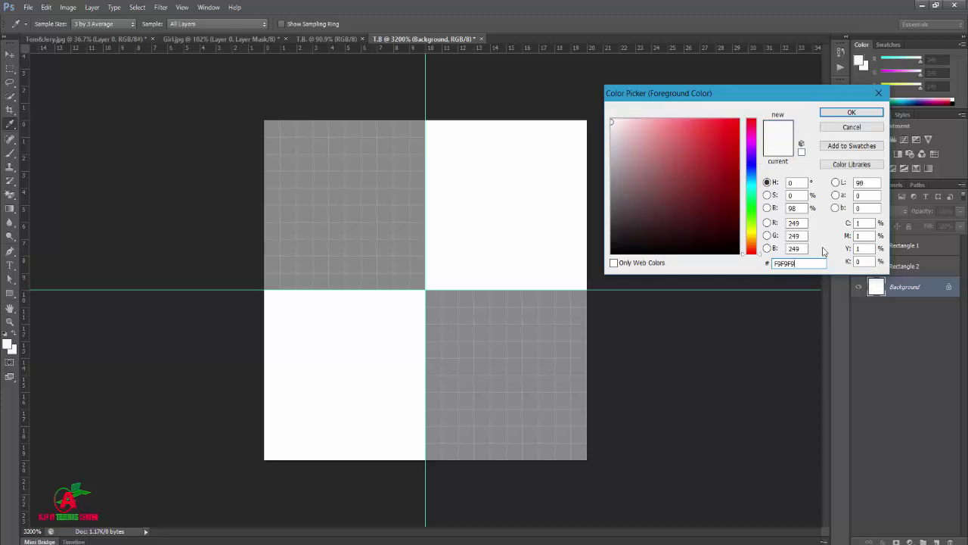
pyautogui.click(835, 113)
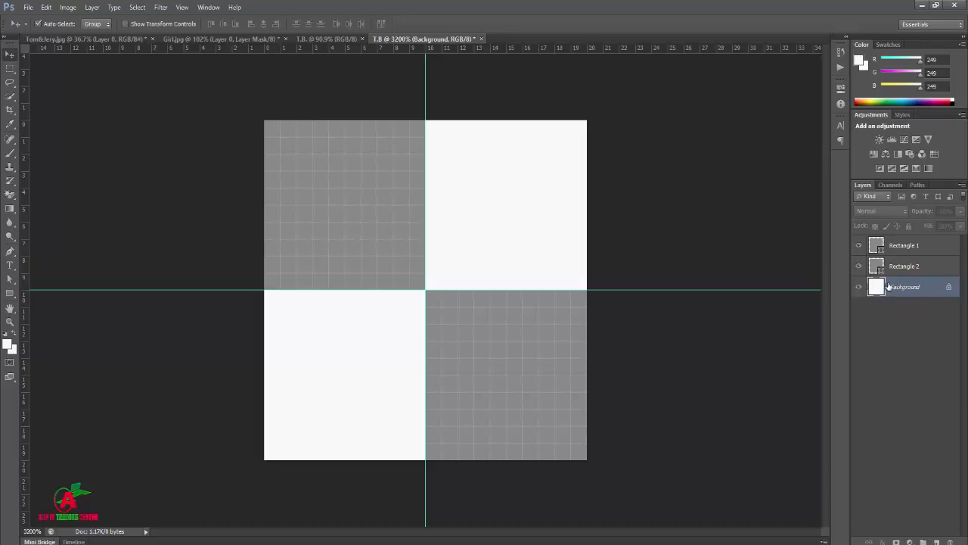
# Step: Recolour the Rectangle 1 and Rectangle 2 fills to light grey B8B8B8, then select Background
pyautogui.click(902, 249)
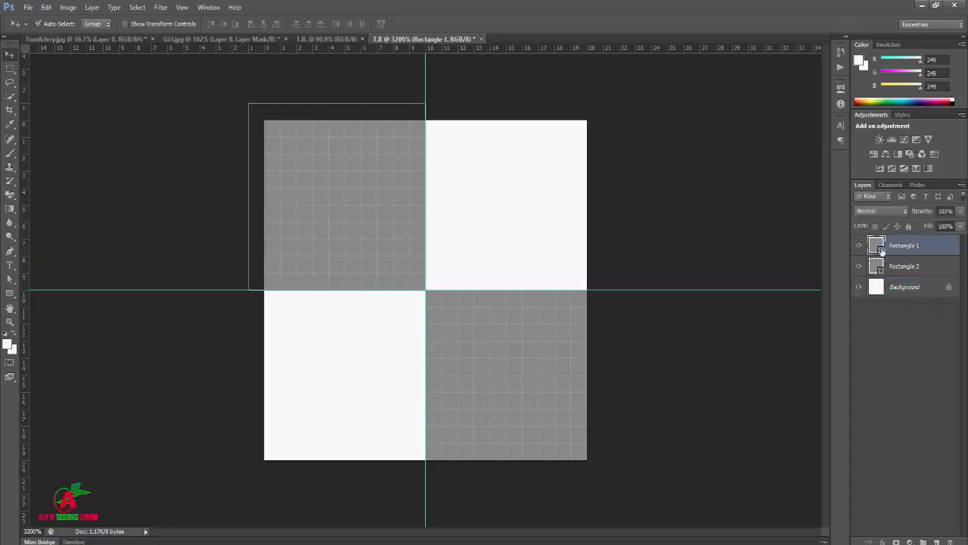
pyautogui.doubleClick(882, 253)
pyautogui.moveTo(802, 262); pyautogui.dragTo(745, 261)
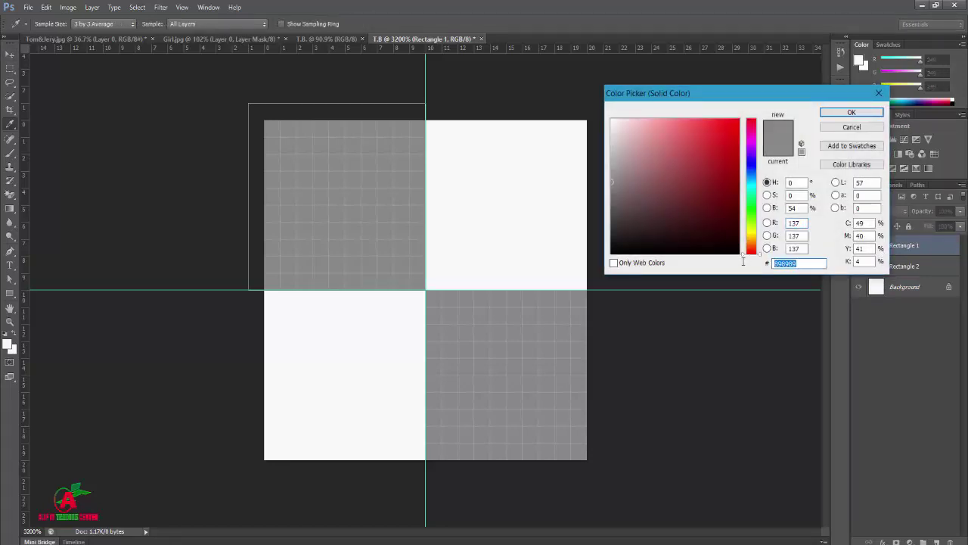
pyautogui.write('8')
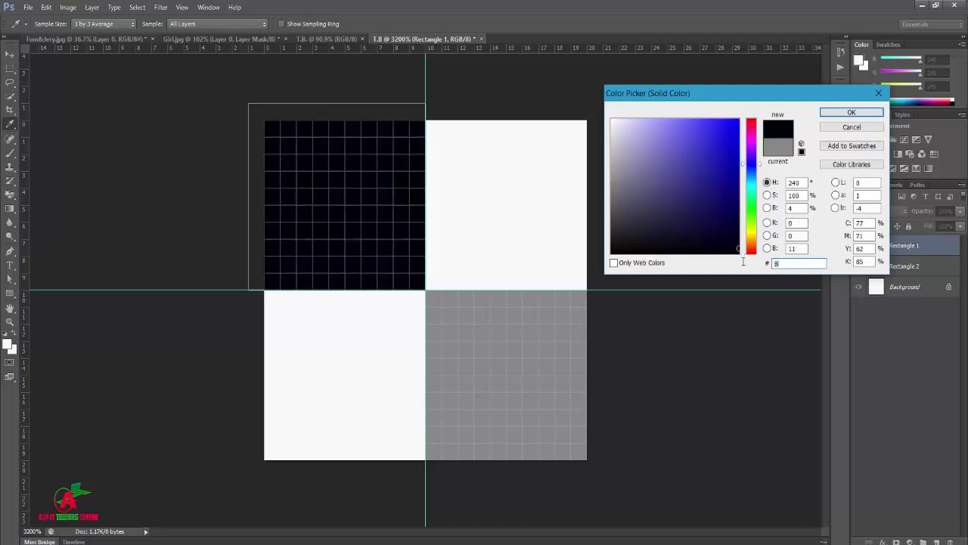
pyautogui.write('8B8B')
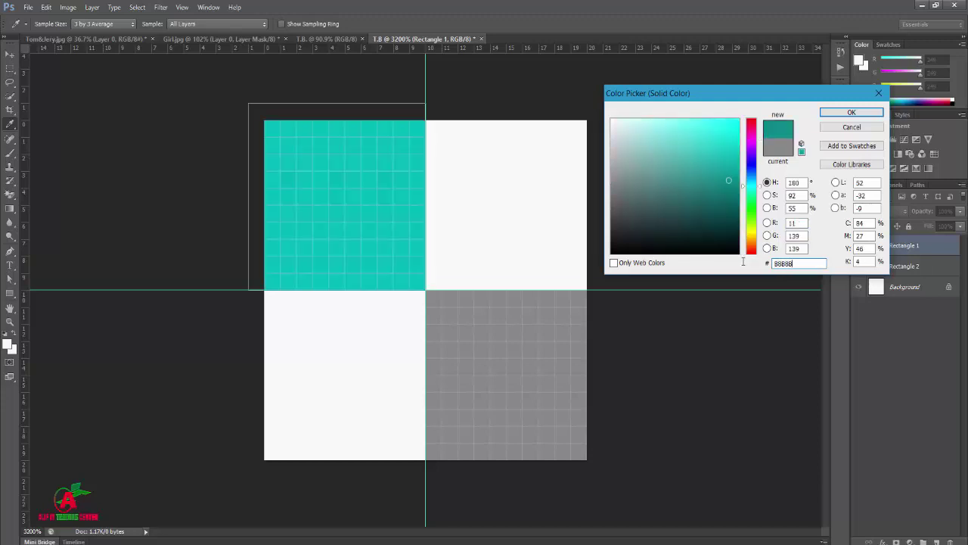
pyautogui.write('8')
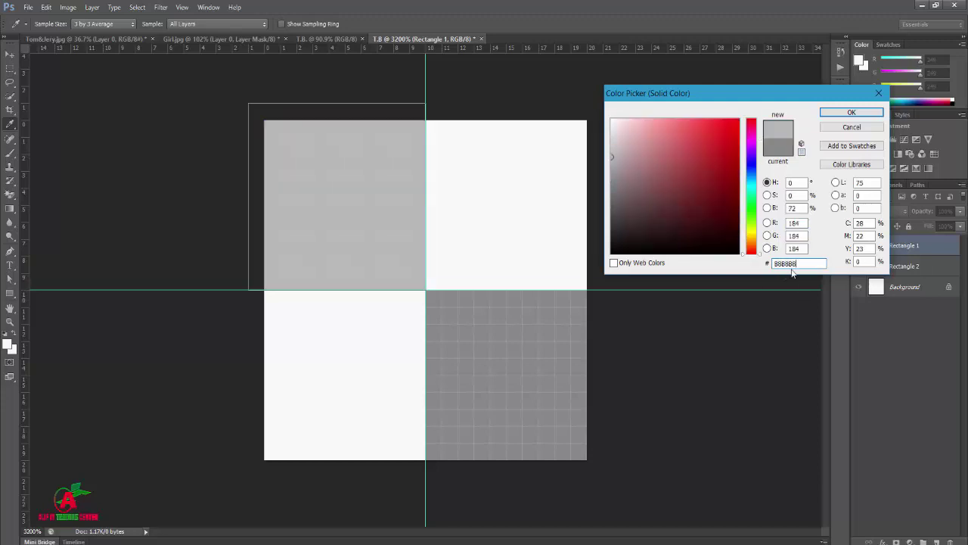
pyautogui.click(859, 113)
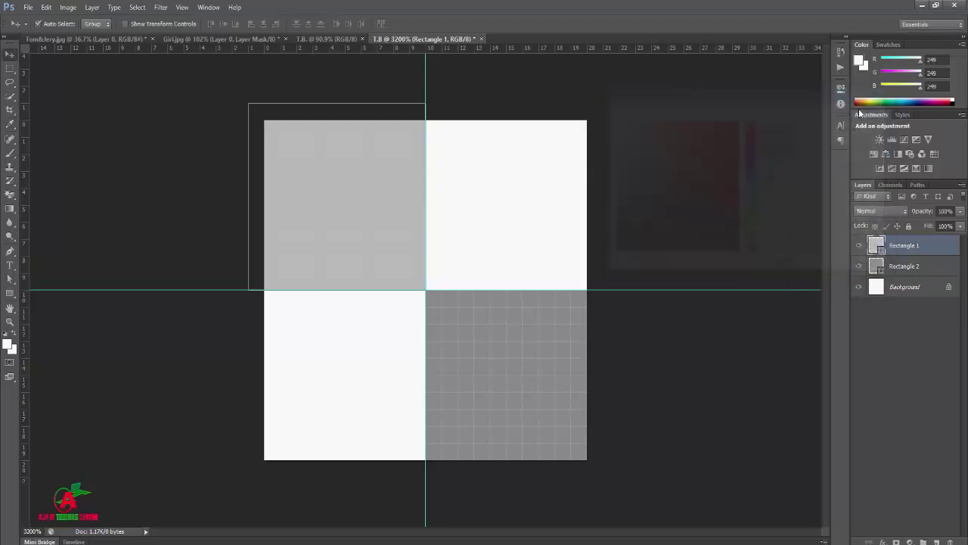
pyautogui.click(880, 268)
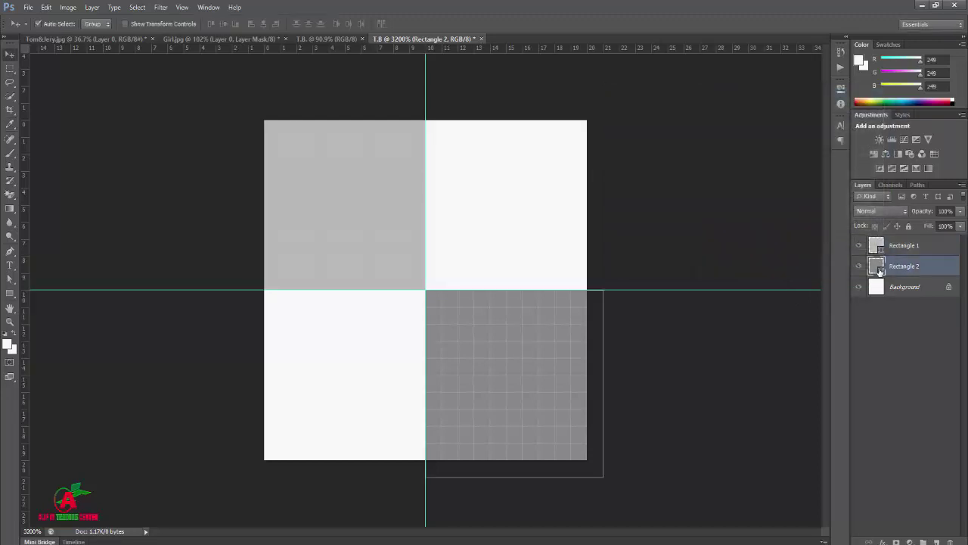
pyautogui.doubleClick(877, 266)
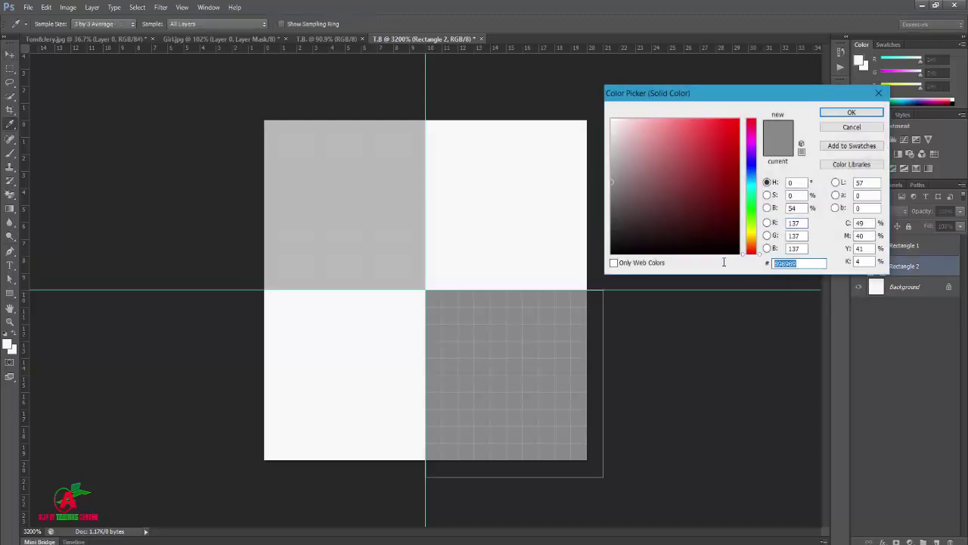
pyautogui.write('8')
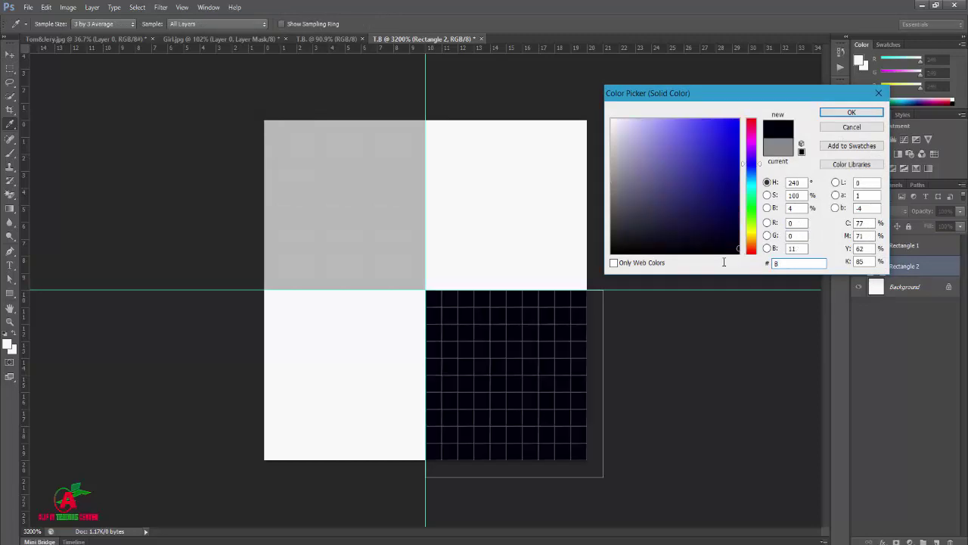
pyautogui.write('B8B8')
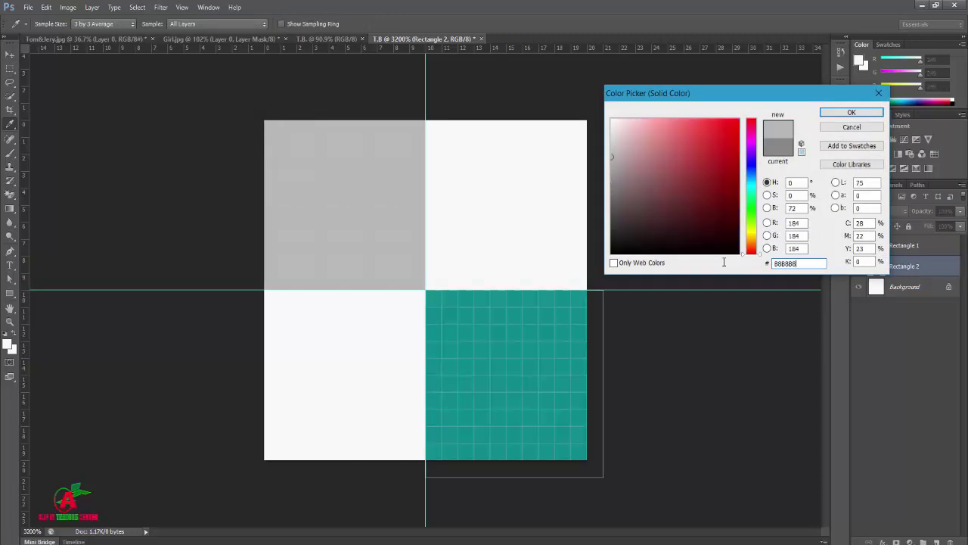
pyautogui.write('B8')
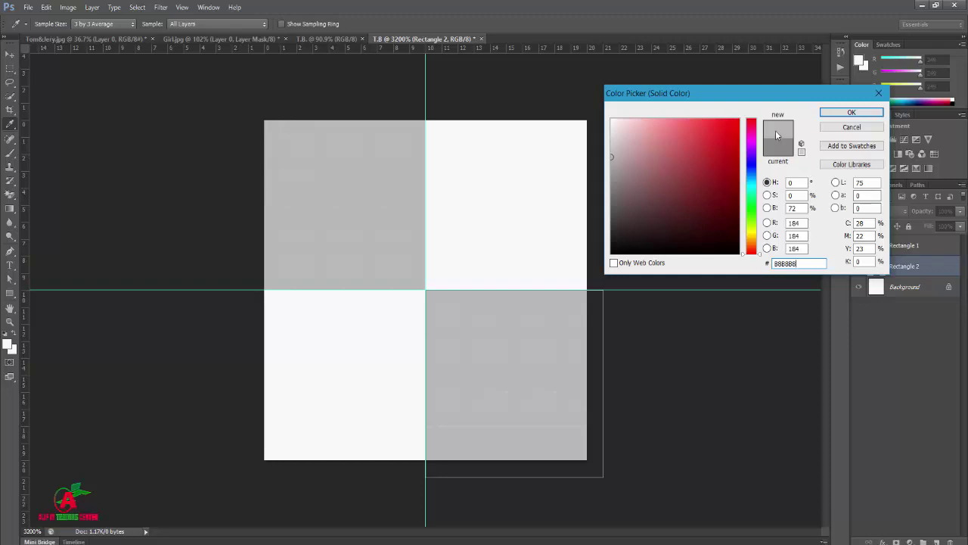
pyautogui.click(828, 113)
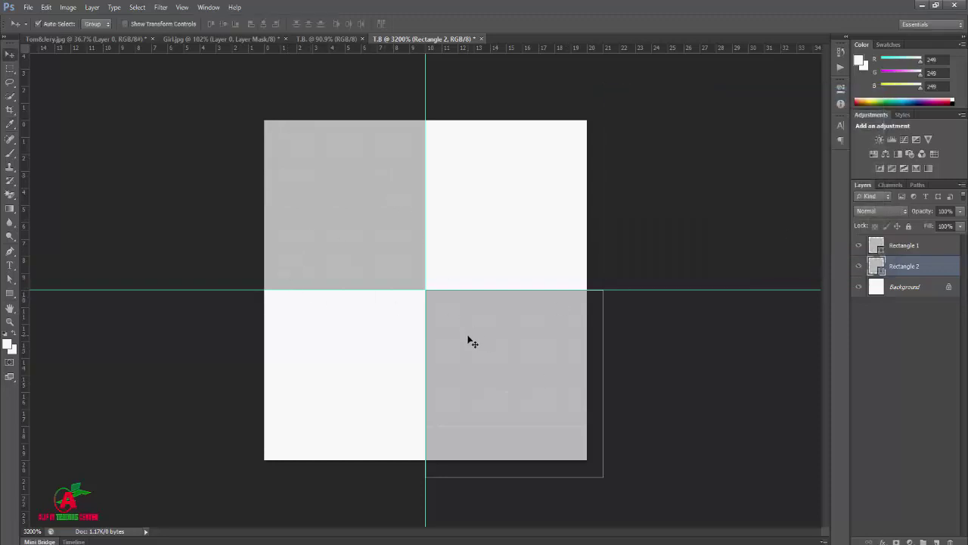
pyautogui.click(906, 290)
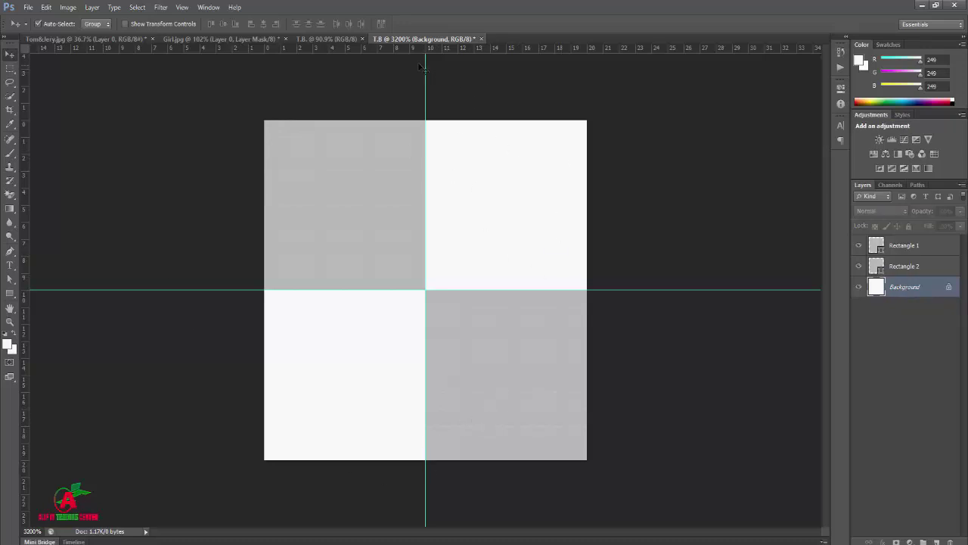
# Step: Hide the cyan guide lines from the T.B canvas
pyautogui.click(182, 8)
pyautogui.moveTo(199, 206)
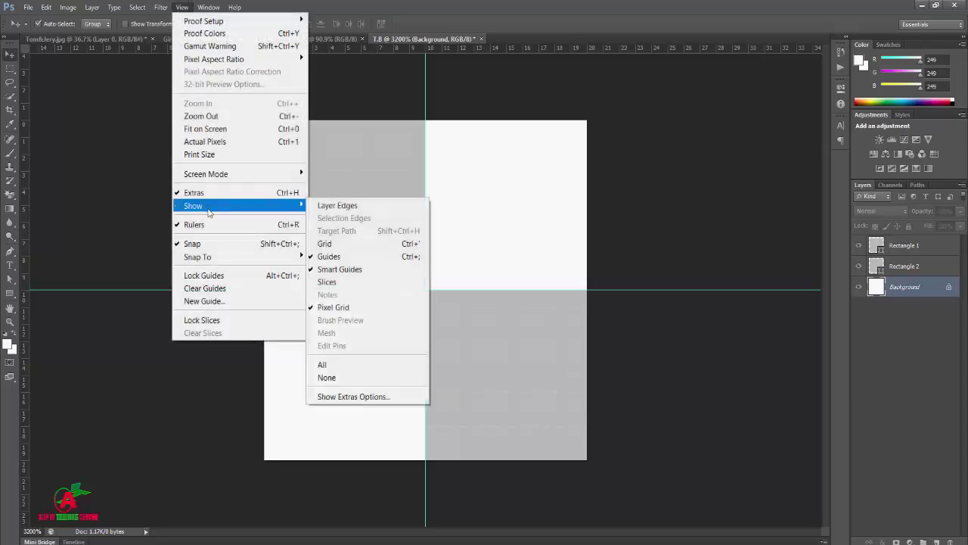
pyautogui.click(329, 257)
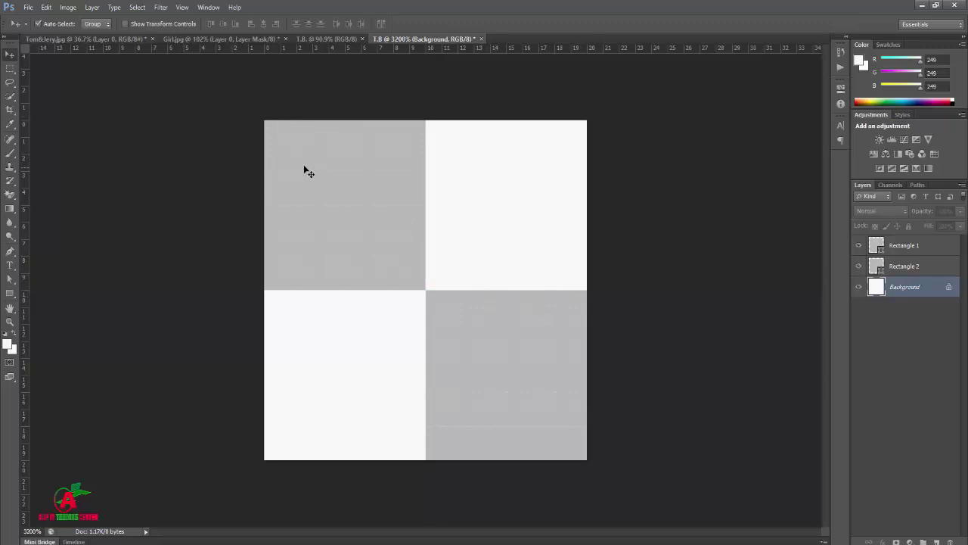
pyautogui.click(46, 8)
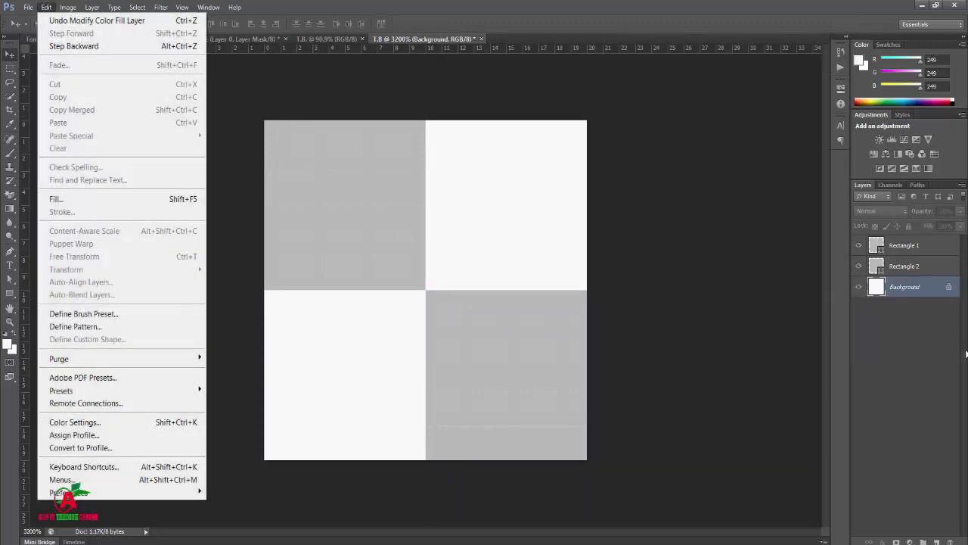
pyautogui.click(916, 304)
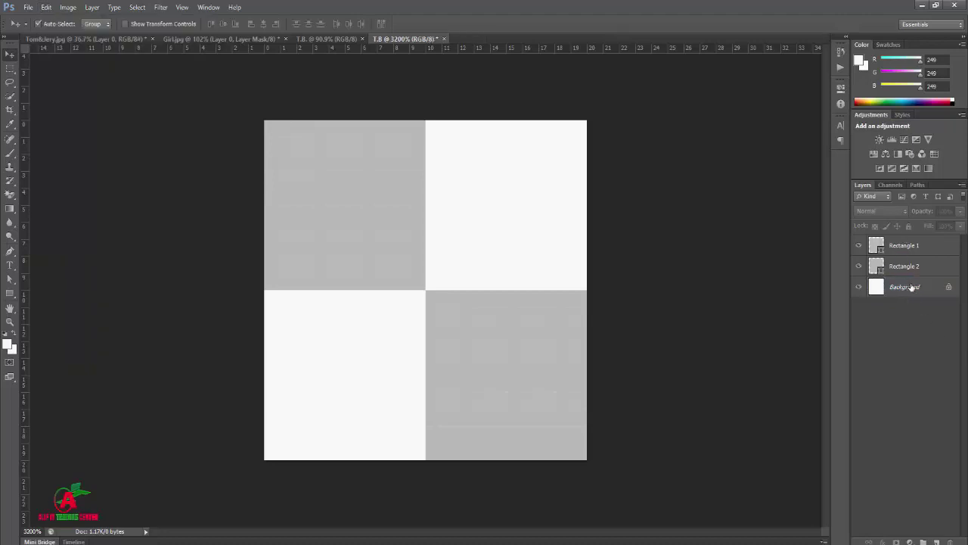
# Step: Select all three tile layers and define them as a new pattern named T.B
pyautogui.click(910, 246)
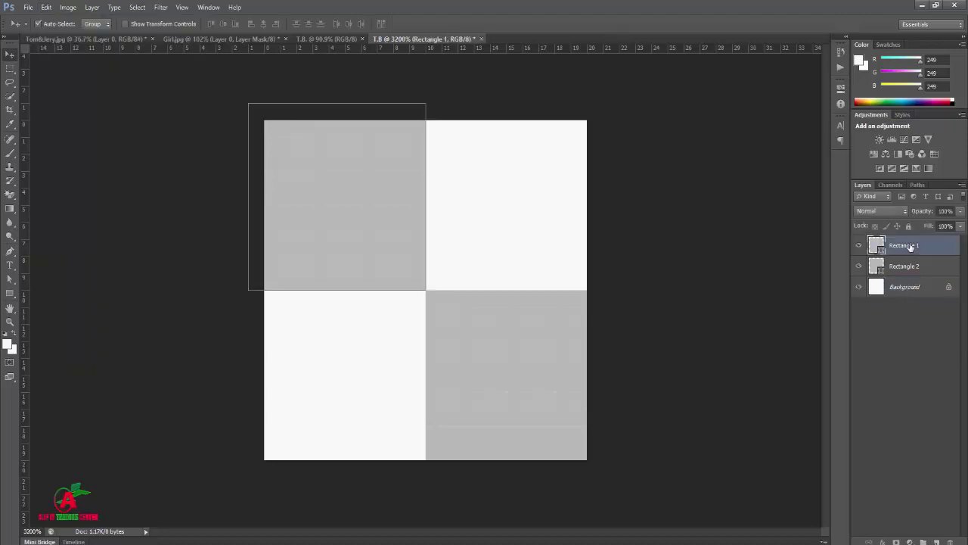
pyautogui.keyDown('shift'); pyautogui.click(919, 289); pyautogui.keyUp('shift')
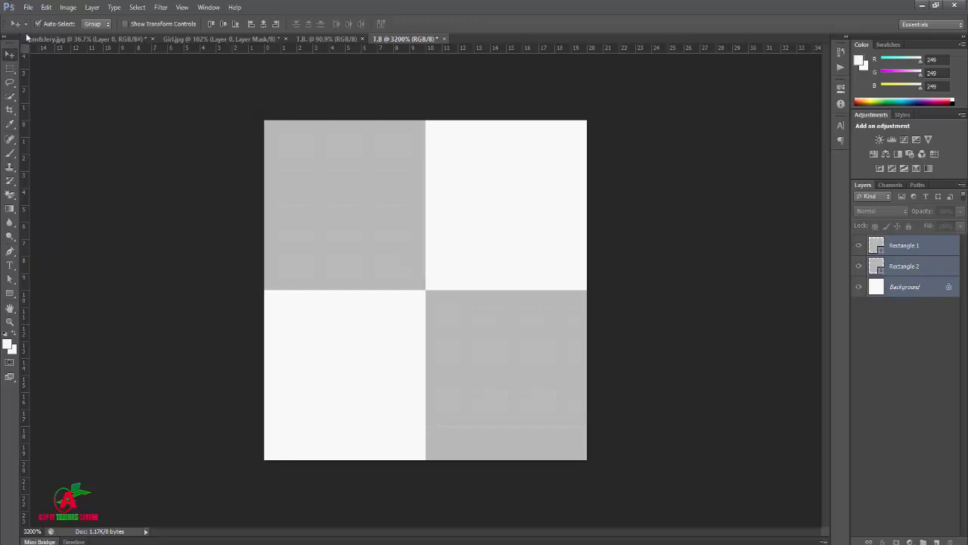
pyautogui.click(45, 7)
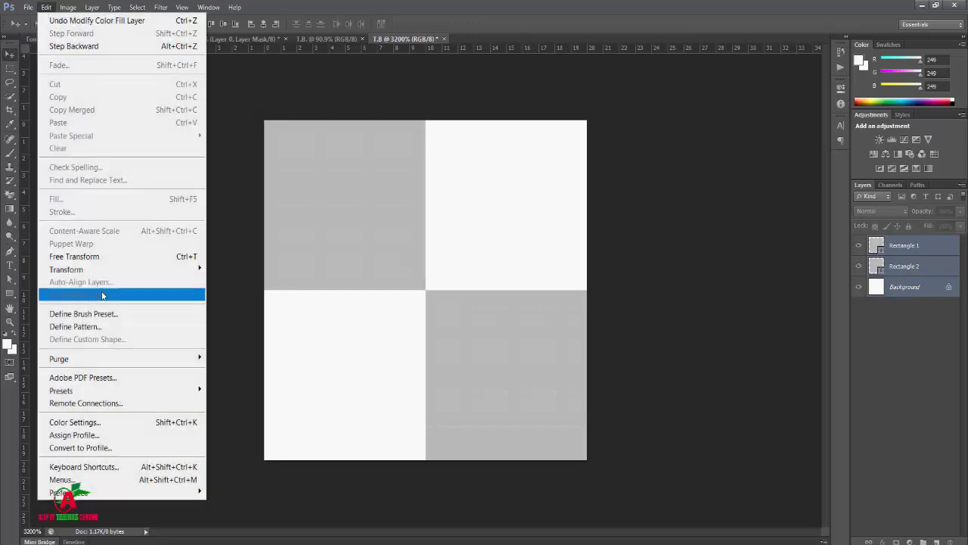
pyautogui.click(86, 327)
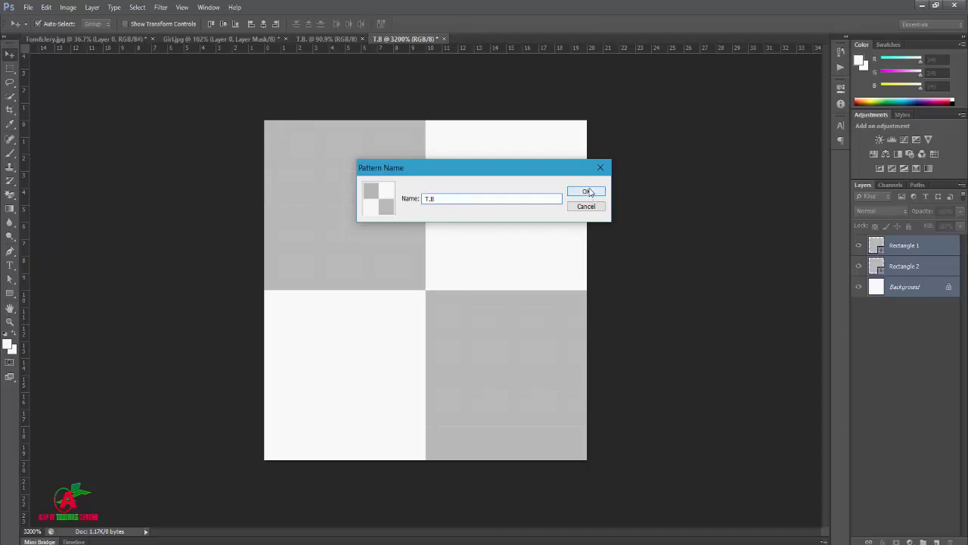
pyautogui.click(589, 192)
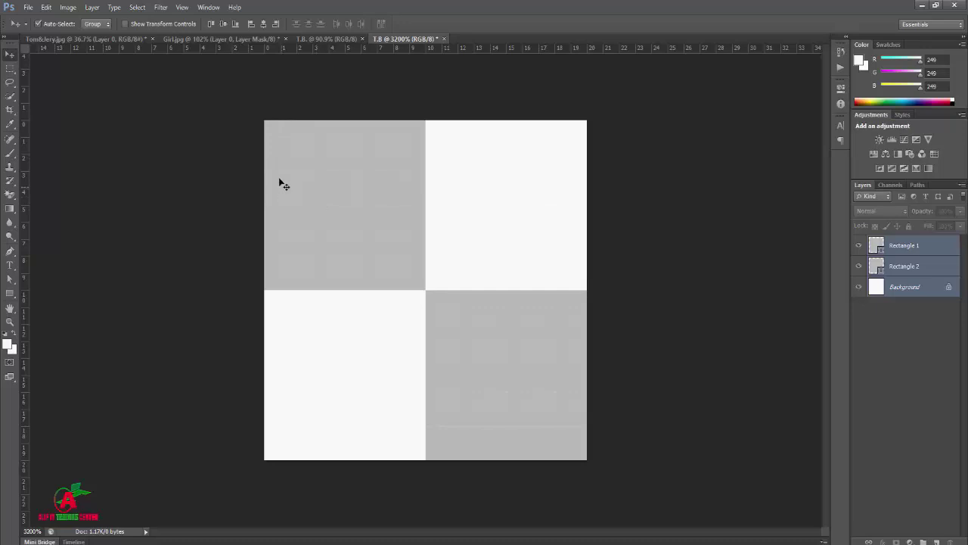
# Step: Discard the T.B tile without saving and create a new 1280 × 720 pixel document
pyautogui.click(444, 39)
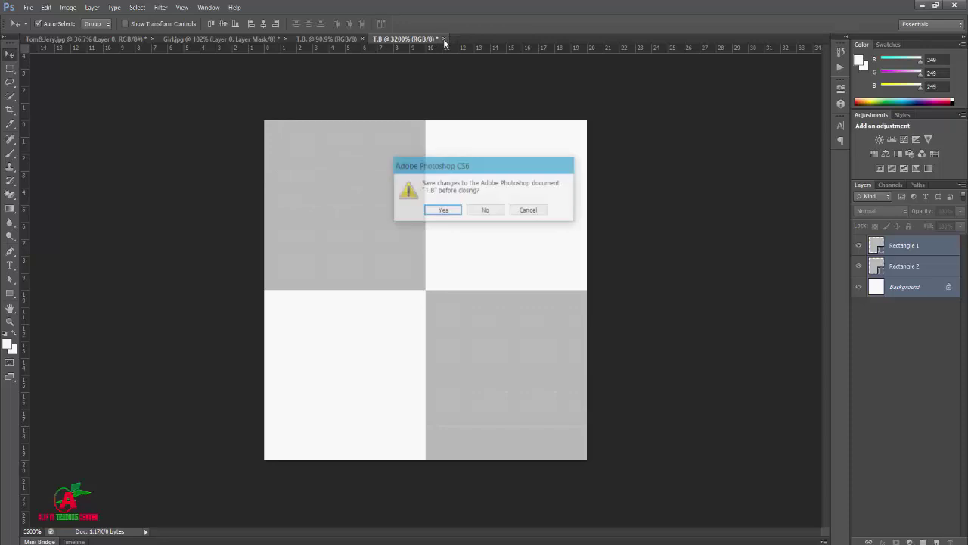
pyautogui.click(486, 210)
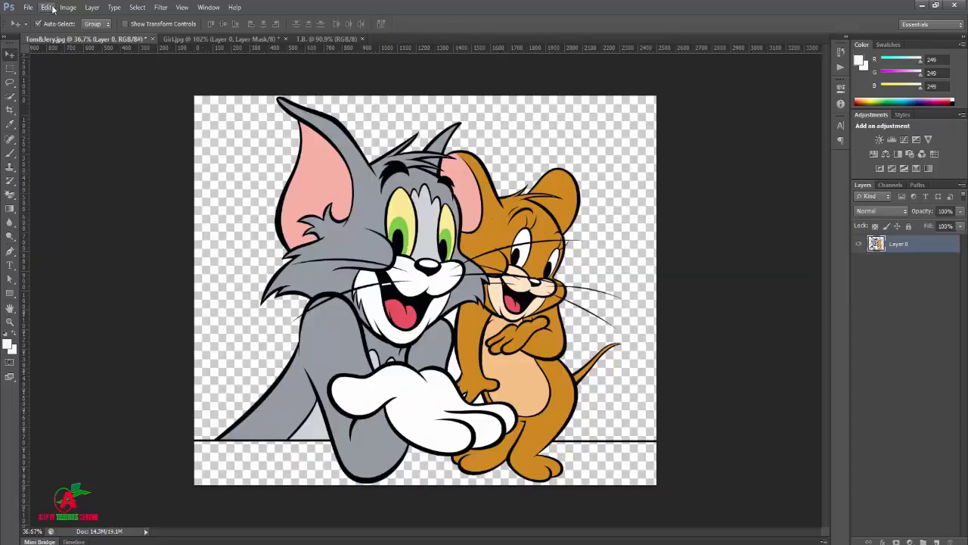
pyautogui.click(28, 7)
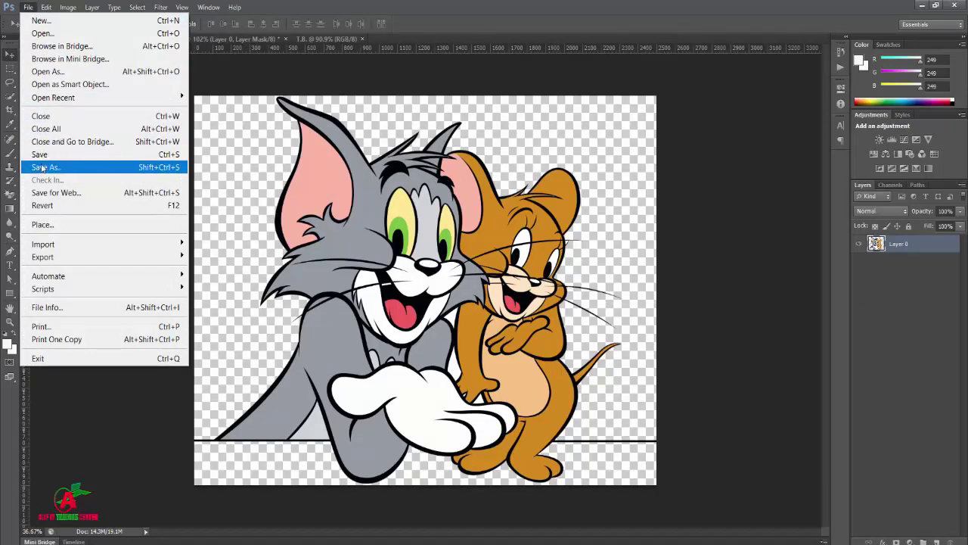
pyautogui.click(41, 20)
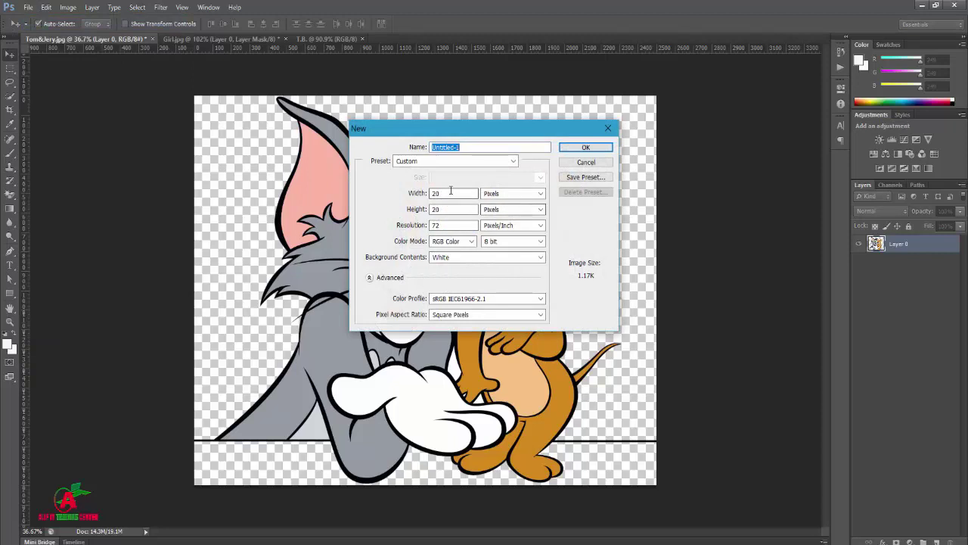
pyautogui.doubleClick(437, 193)
pyautogui.write('12')
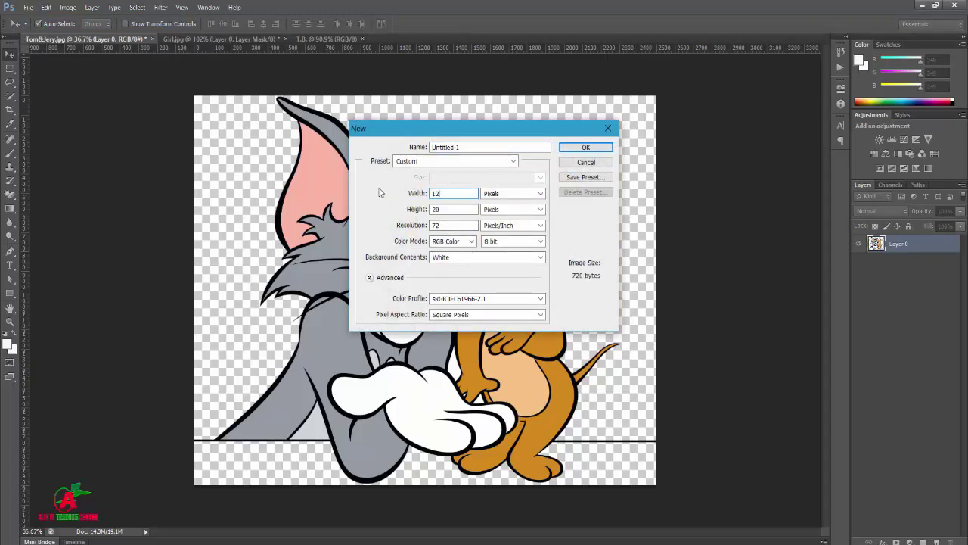
pyautogui.write('80')
pyautogui.doubleClick(447, 208)
pyautogui.write('720')
pyautogui.click(584, 148)
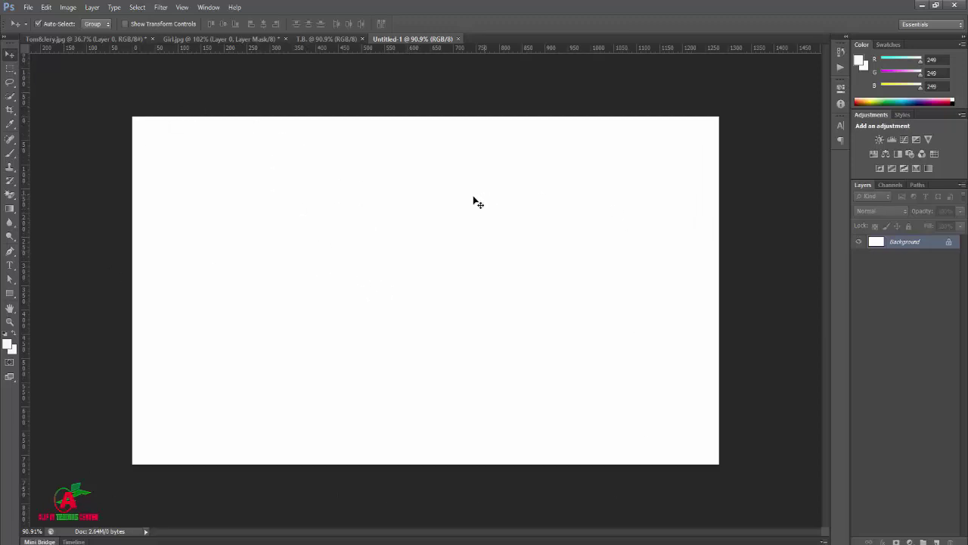
# Step: Paint-bucket fill Untitled-1 with the T.B pattern, then return to the Tom&Jerry.jpg document
pyautogui.click(10, 209)
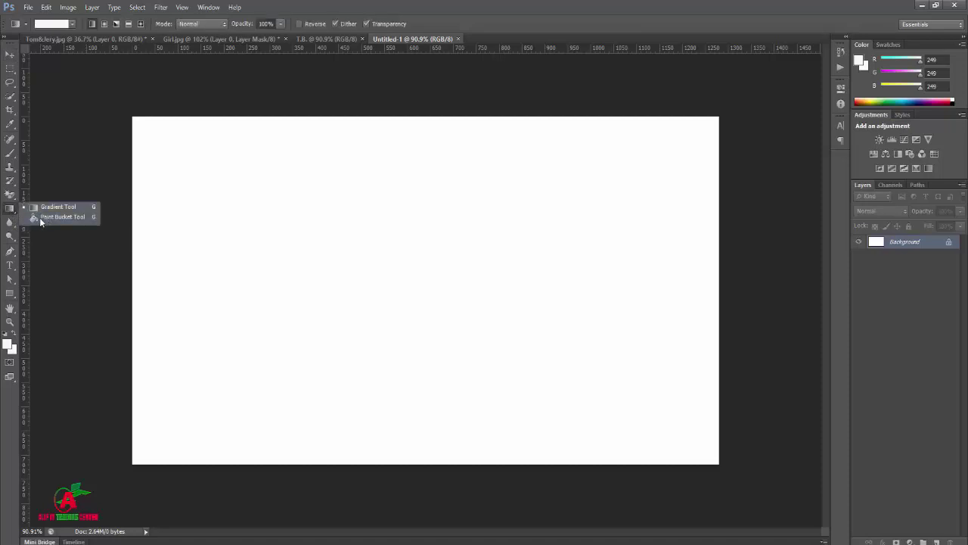
pyautogui.click(61, 216)
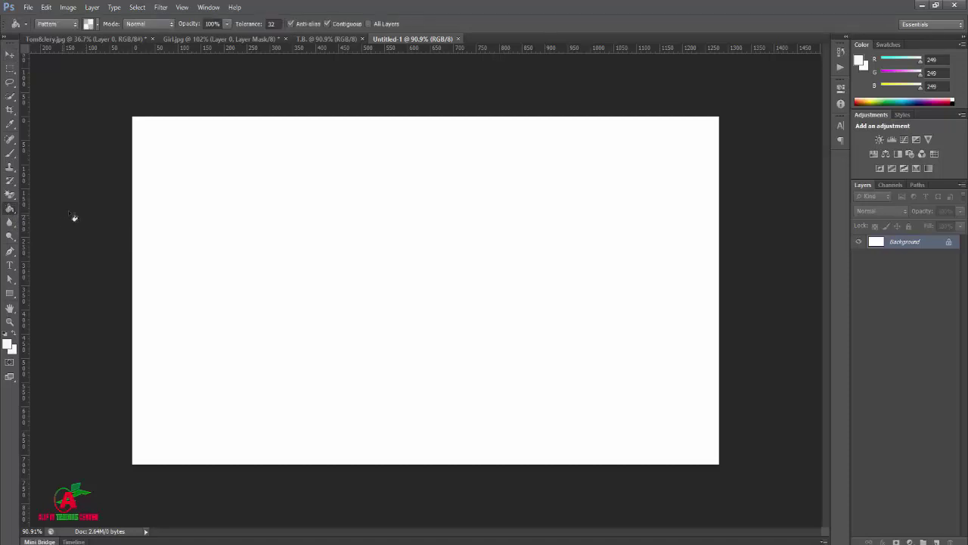
pyautogui.click(73, 25)
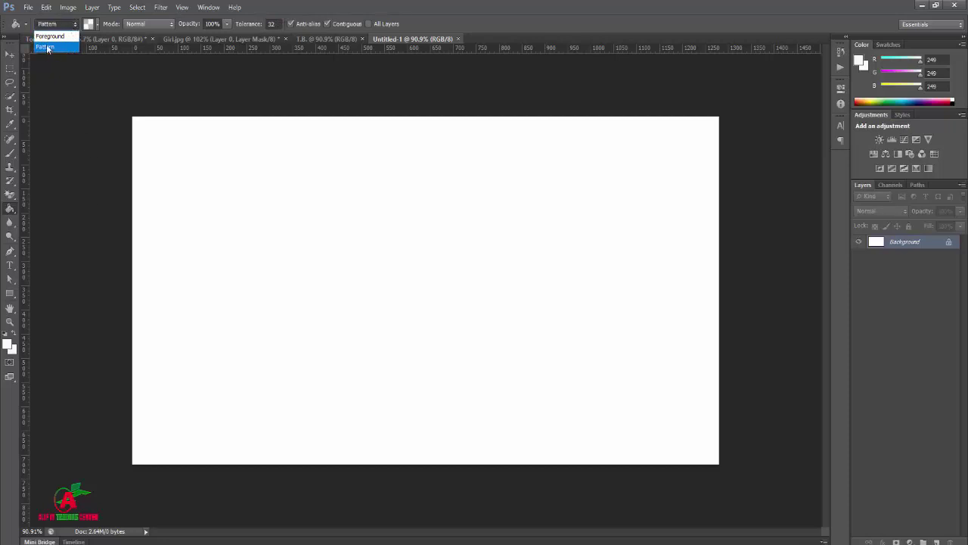
pyautogui.click(50, 46)
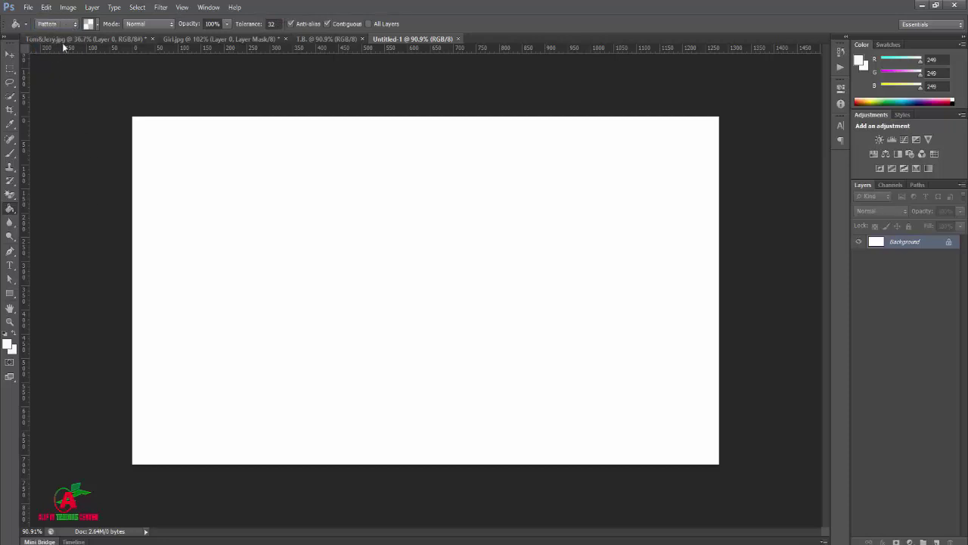
pyautogui.click(97, 25)
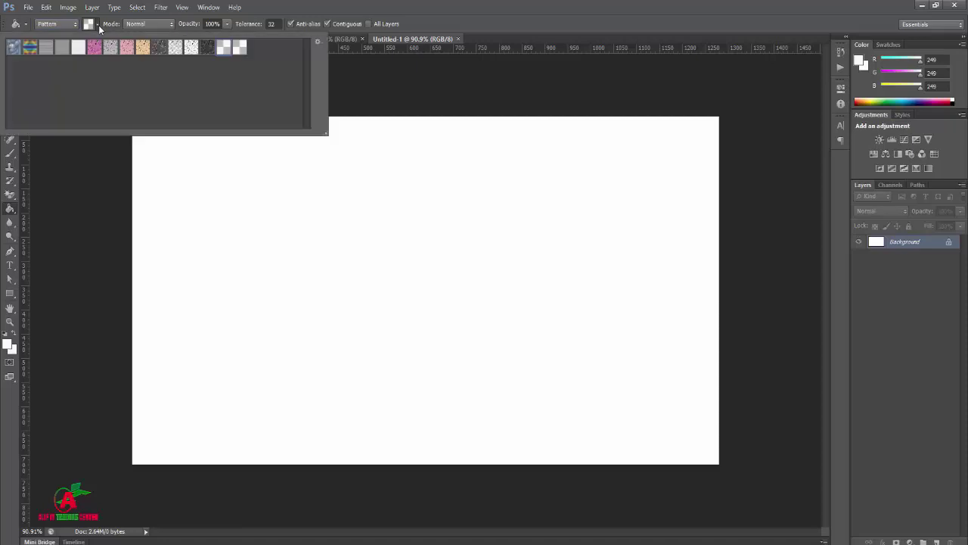
pyautogui.click(242, 55)
pyautogui.click(329, 12)
pyautogui.click(348, 261)
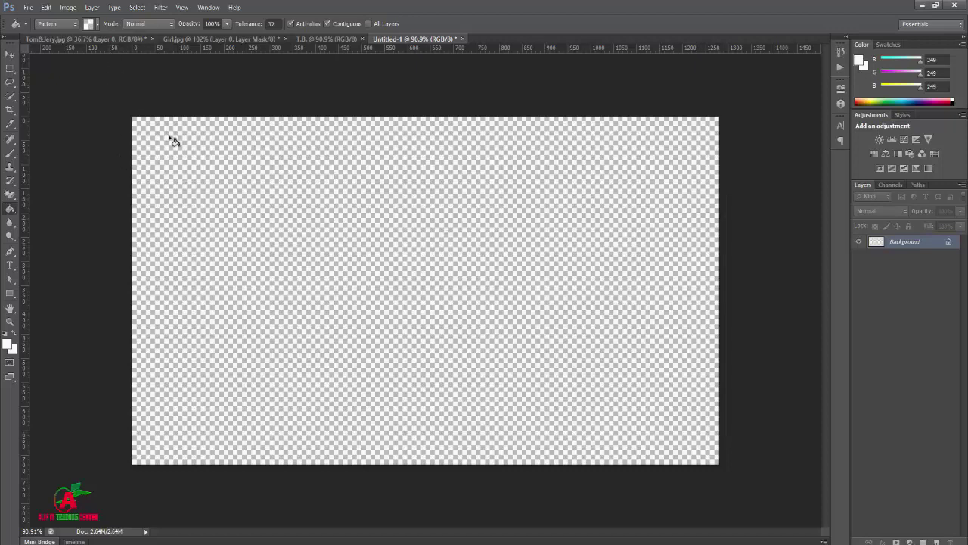
pyautogui.click(93, 39)
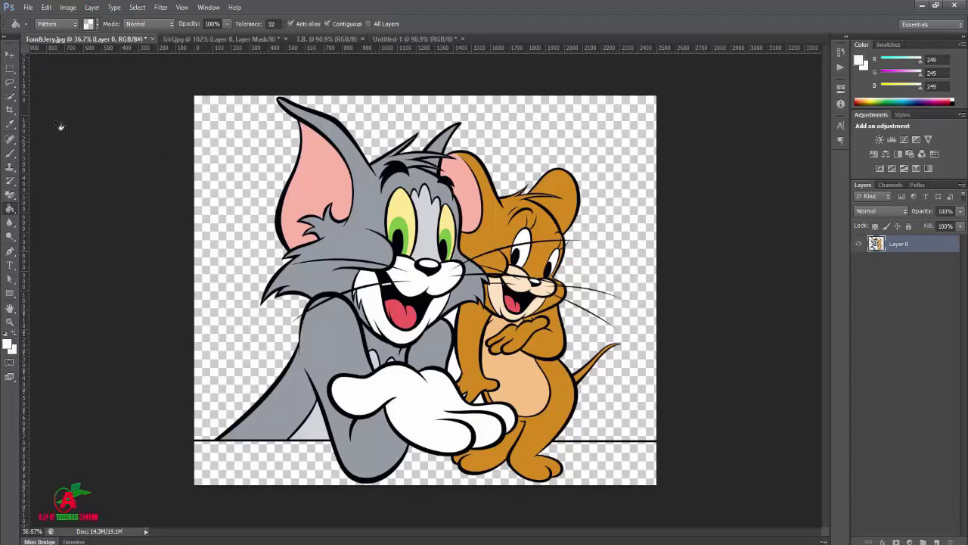
# Step: Drag the Tom and Jerry cut-out into the Untitled-1 checkerboard canvas
pyautogui.click(11, 55)
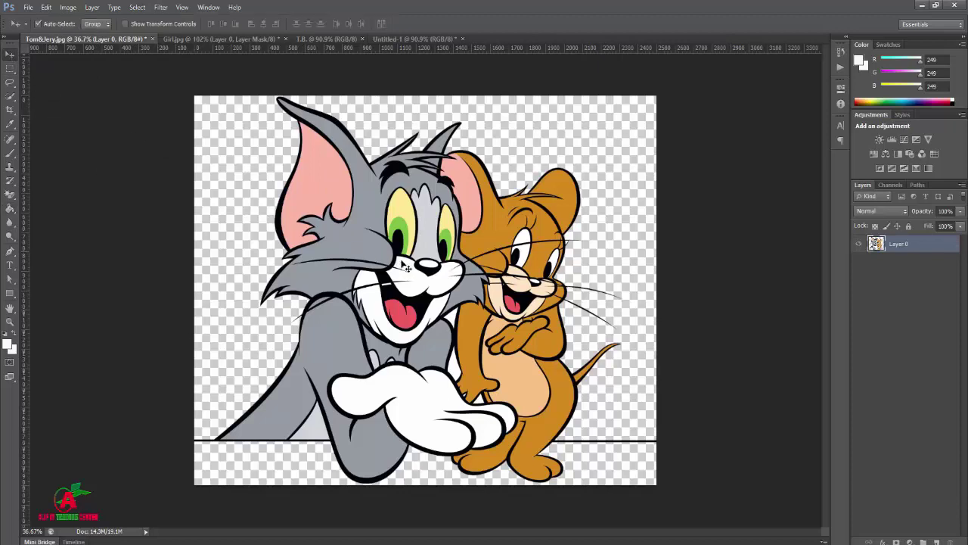
pyautogui.moveTo(419, 256)
pyautogui.mouseDown()
pyautogui.moveTo(418, 47)
pyautogui.moveTo(435, 183)
pyautogui.mouseUp()
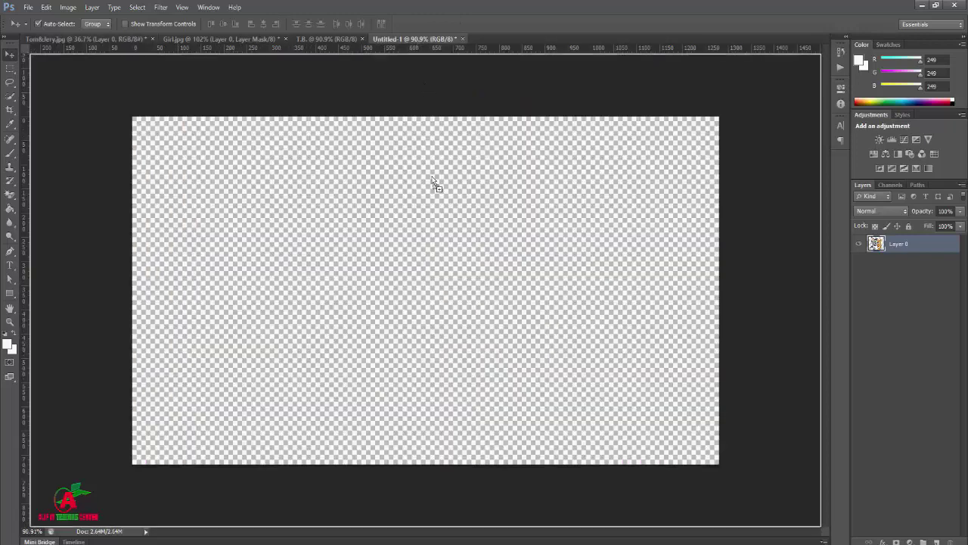
pyautogui.moveTo(416, 299); pyautogui.dragTo(416, 298)
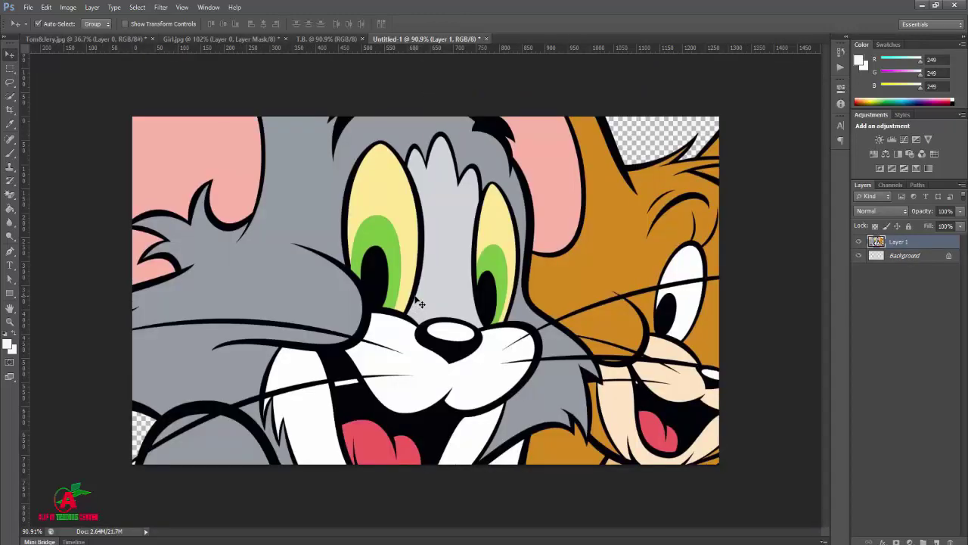
# Step: Free-transform the Tom and Jerry layer down to about 30% and move it toward the centre
pyautogui.hotkey('ctrl', 't')
pyautogui.hotkey('ctrl', '0')
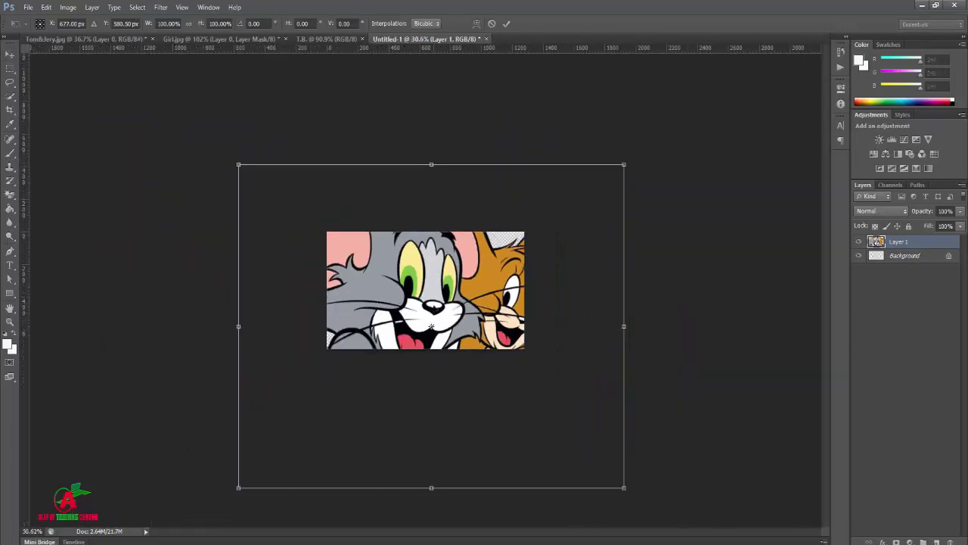
pyautogui.scroll(-2, 550, 453)
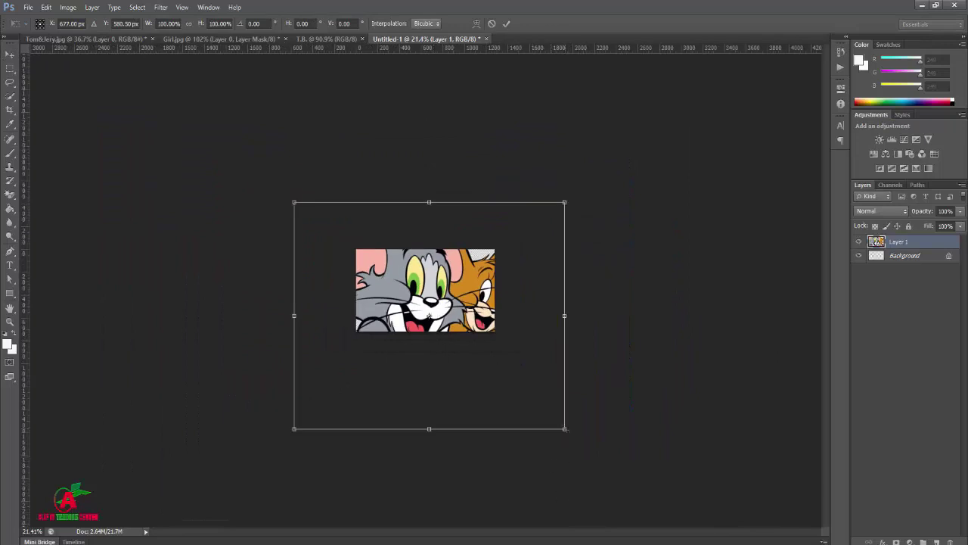
pyautogui.moveTo(564, 429); pyautogui.dragTo(474, 330)
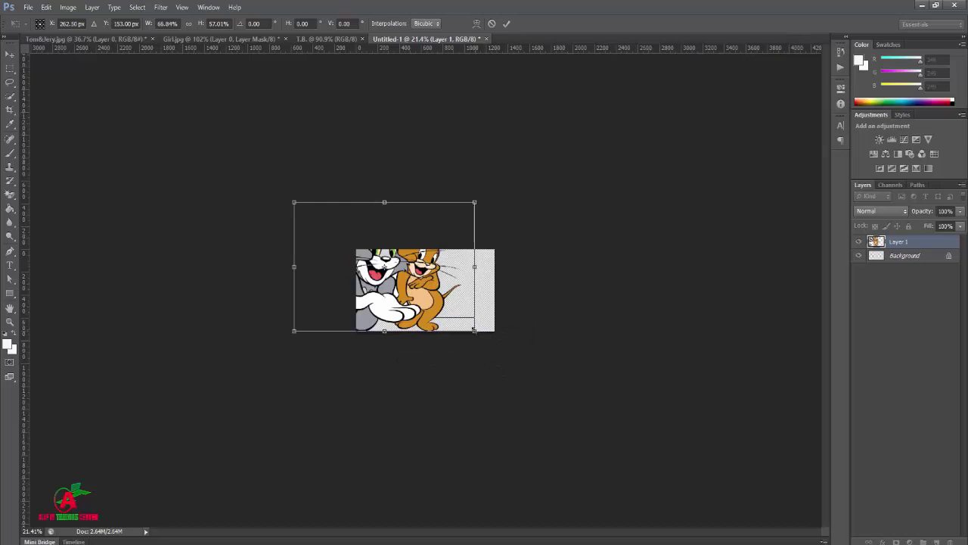
pyautogui.moveTo(475, 331); pyautogui.dragTo(427, 297)
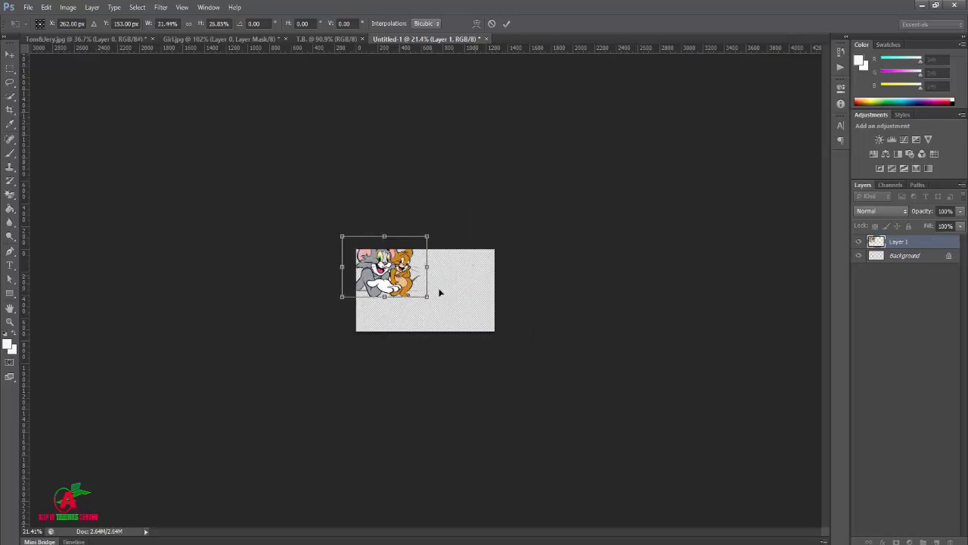
pyautogui.moveTo(439, 292); pyautogui.dragTo(486, 317)
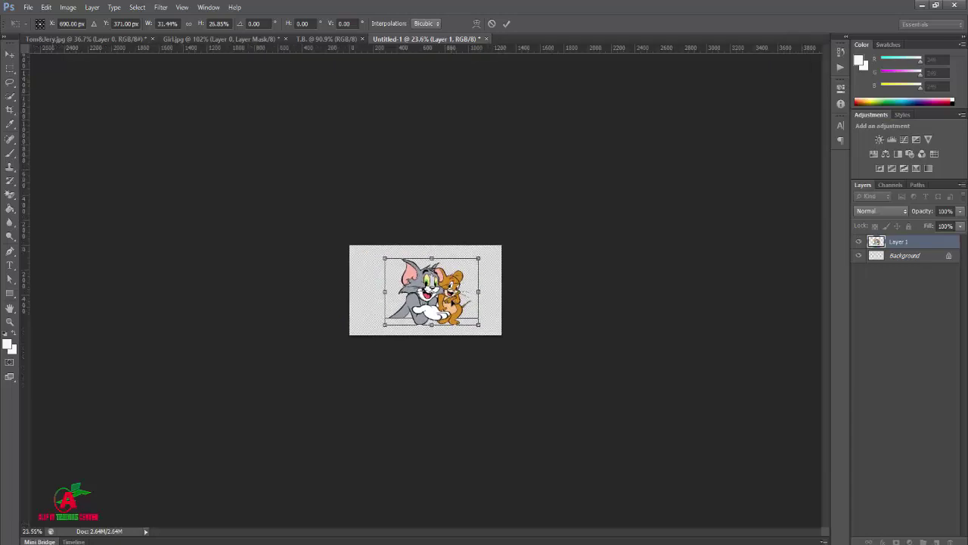
pyautogui.scroll(2, 425, 290)
pyautogui.click(506, 24)
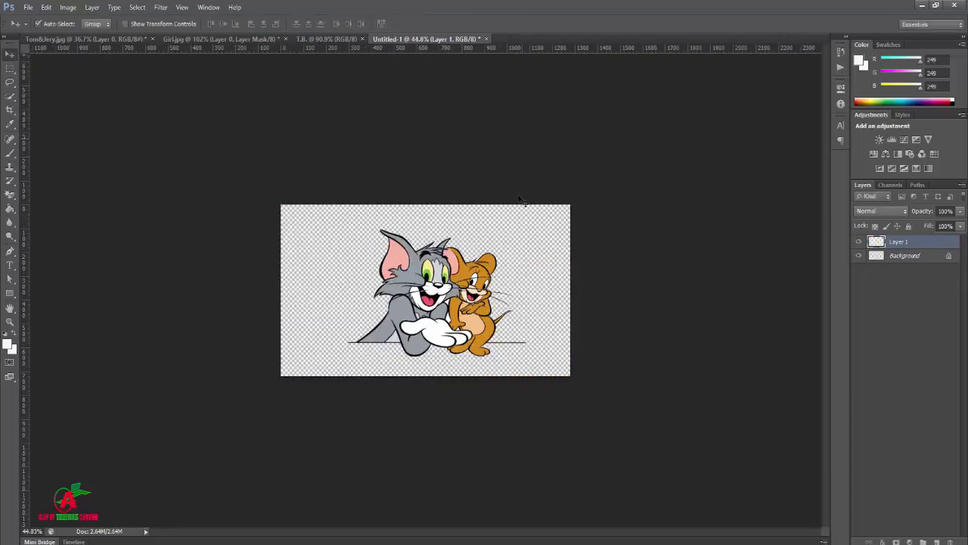
pyautogui.scroll(1, 473, 292)
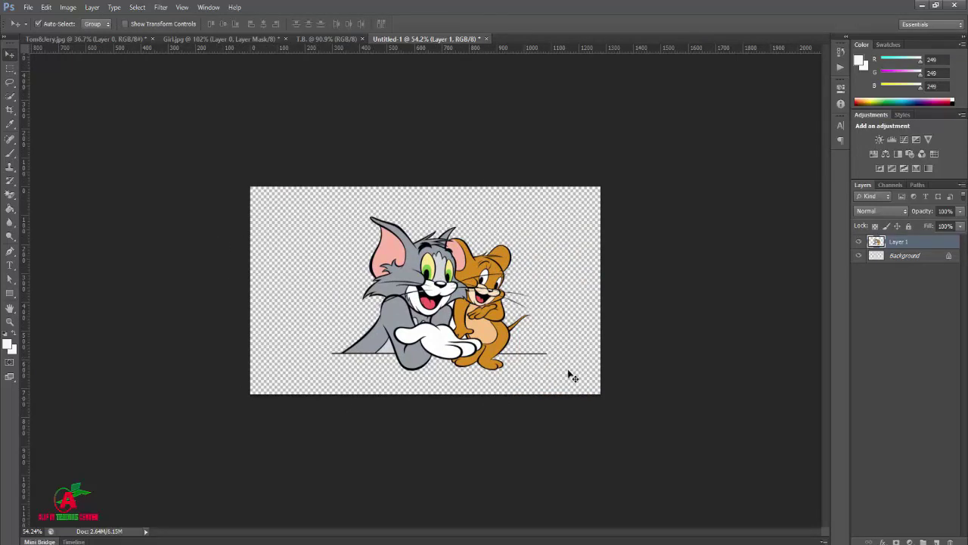
# Step: Select both layers and align their horizontal and vertical centres
pyautogui.keyDown('shift'); pyautogui.click(895, 255); pyautogui.keyUp('shift')
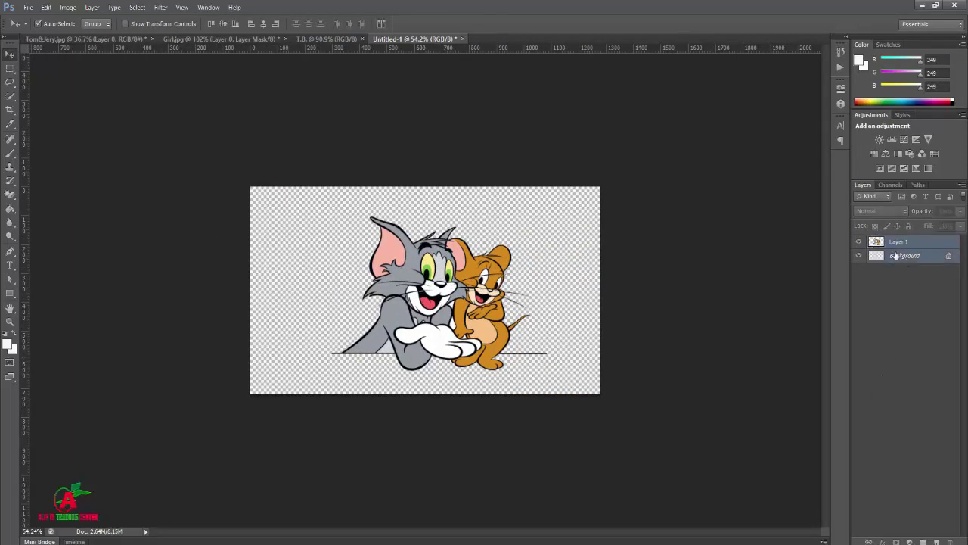
pyautogui.click(224, 25)
pyautogui.click(263, 25)
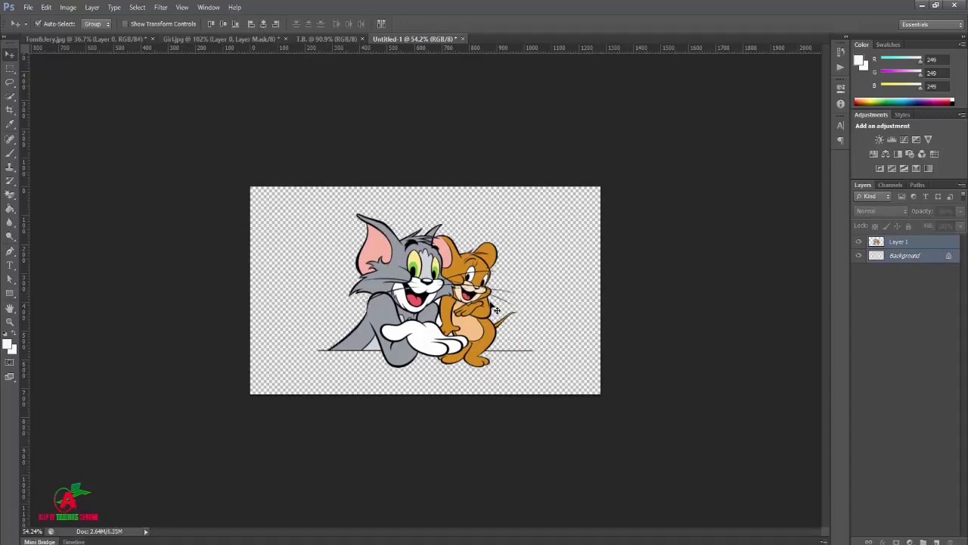
pyautogui.scroll(2, 496, 310)
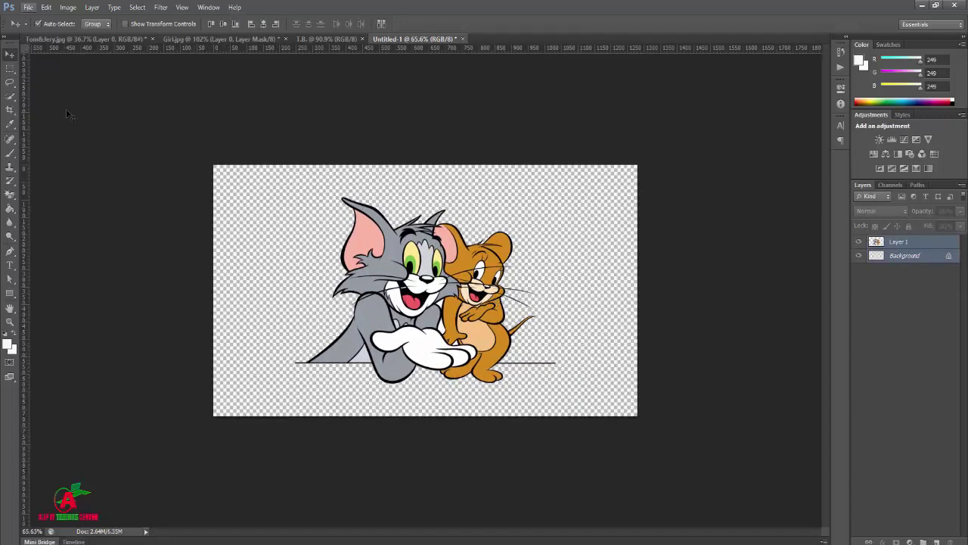
# Step: Save the canvas to the Desktop as JPEG Untitled-1.jpg with default quality settings
pyautogui.click(27, 7)
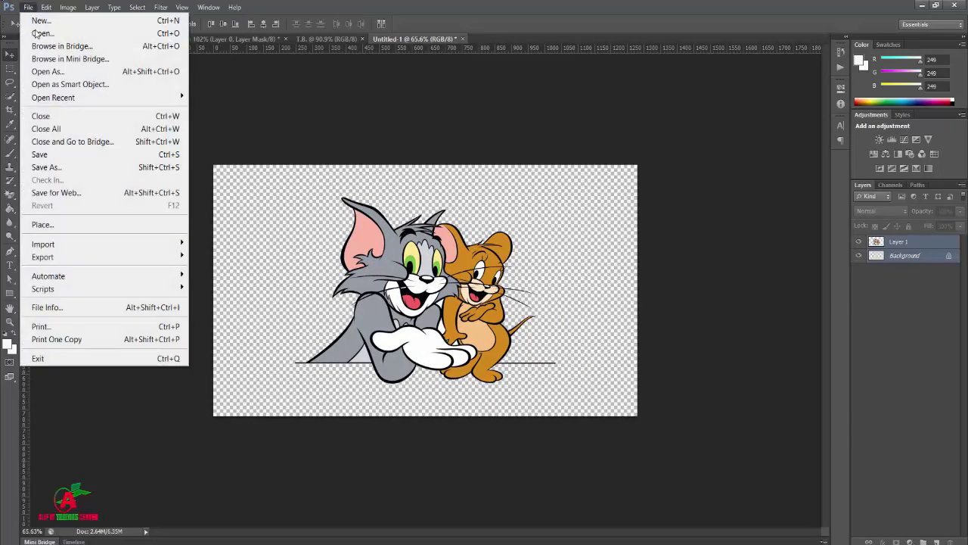
pyautogui.click(46, 168)
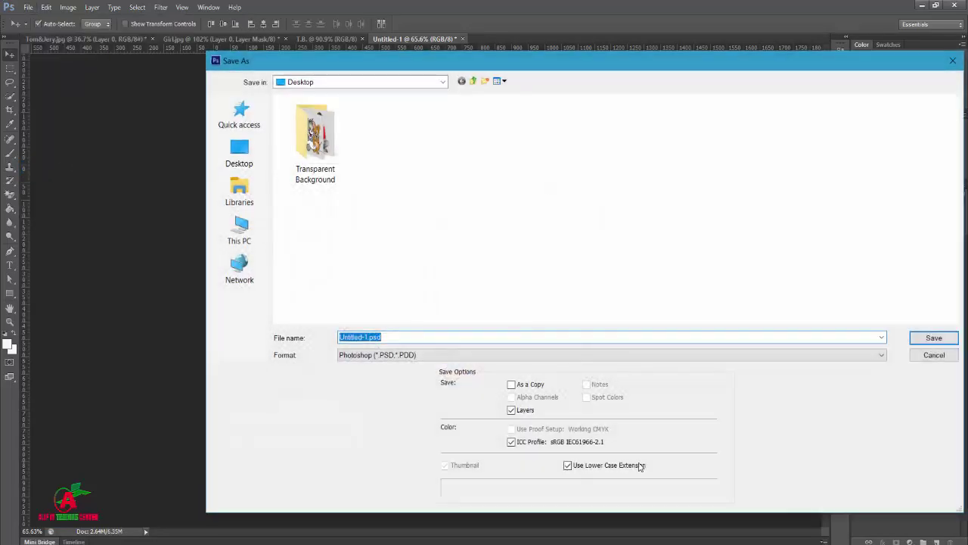
pyautogui.click(406, 355)
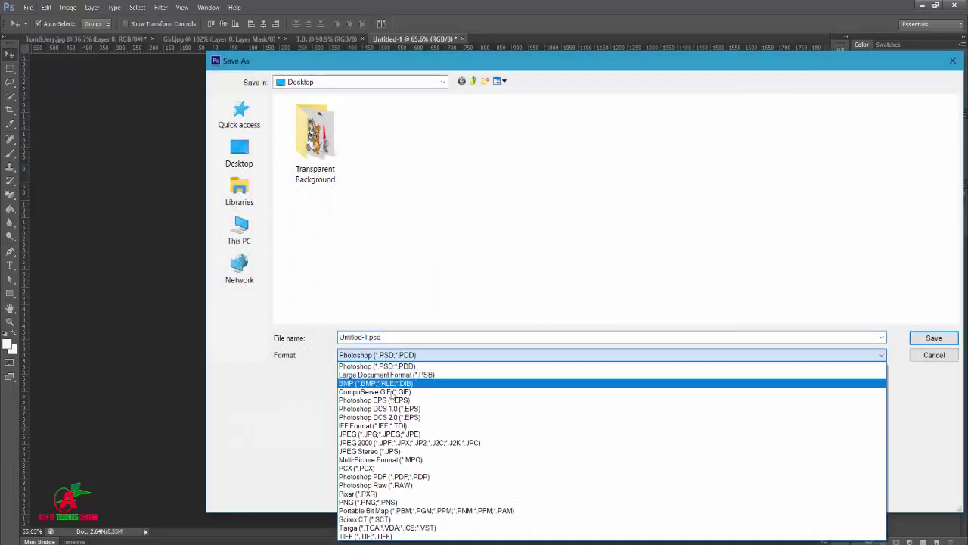
pyautogui.click(387, 434)
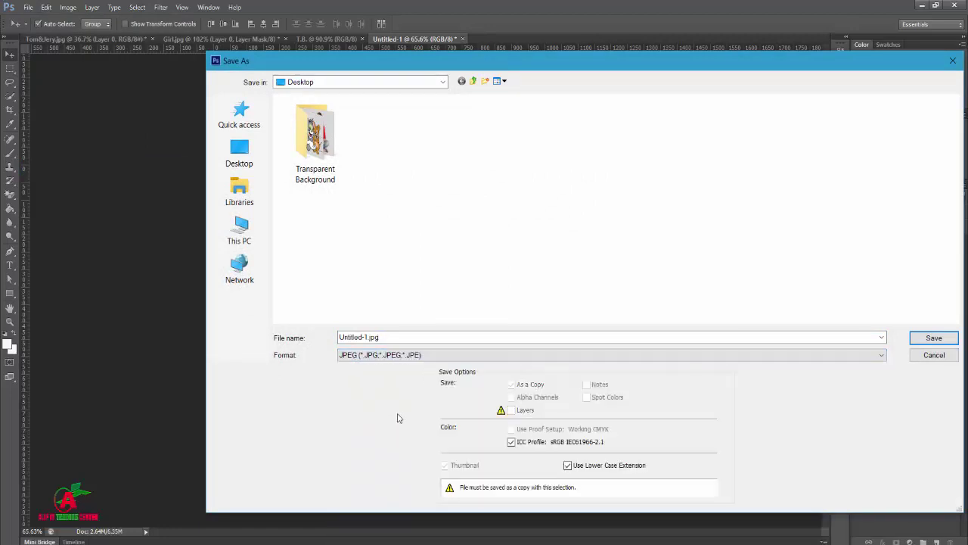
pyautogui.click(242, 153)
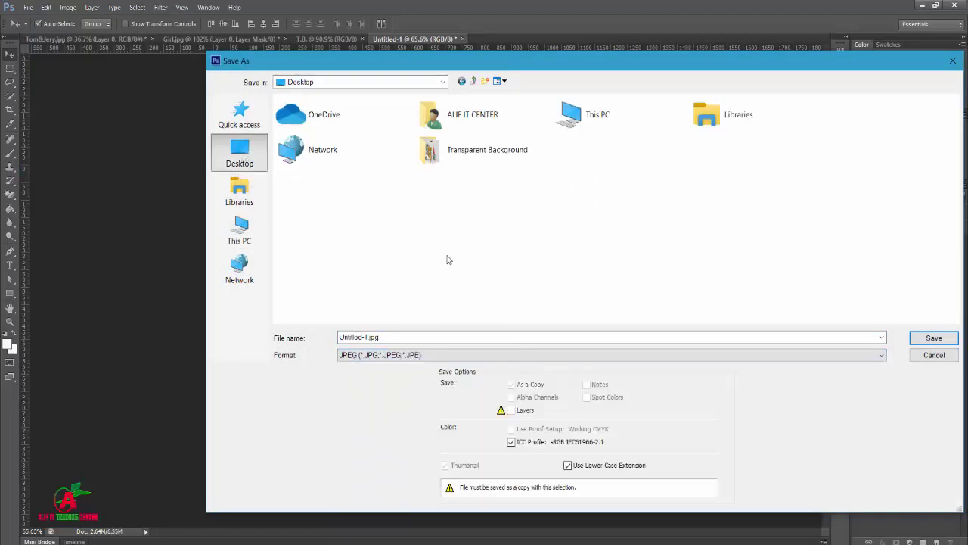
pyautogui.click(368, 337)
pyautogui.click(942, 338)
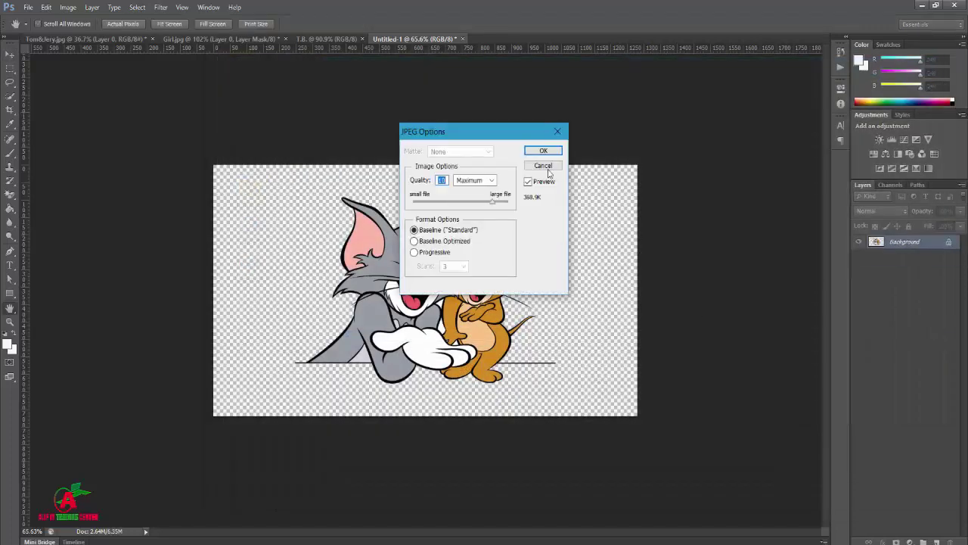
pyautogui.click(542, 152)
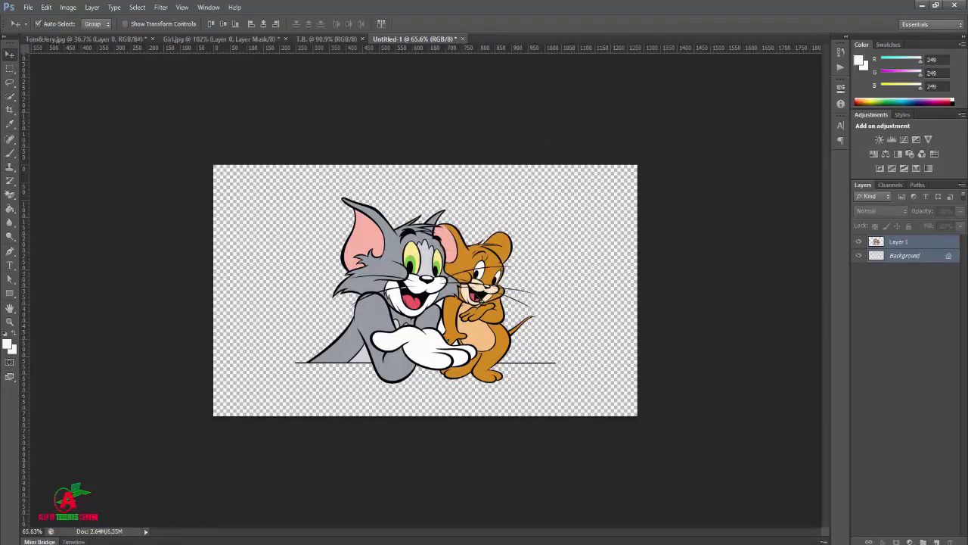
pyautogui.click(913, 256)
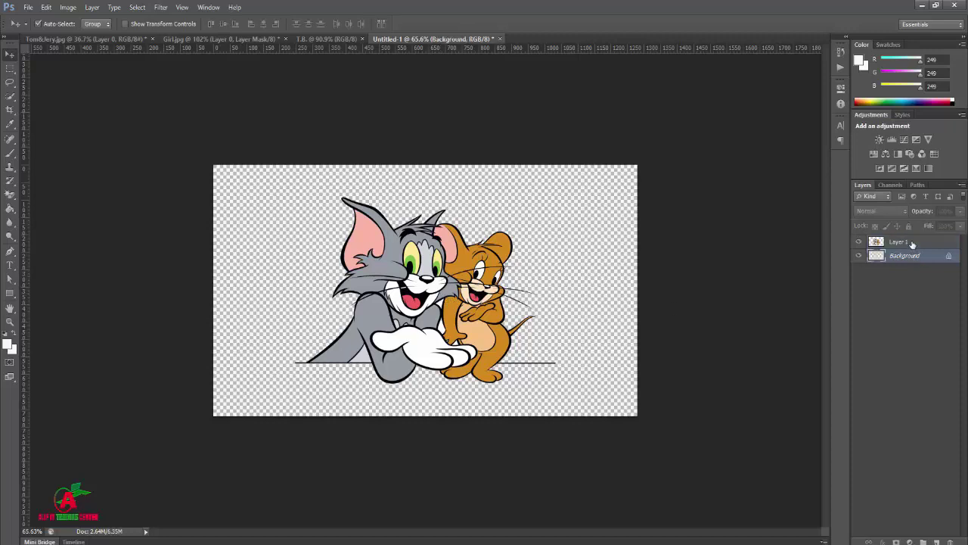
# Step: Delete the Tom and Jerry layer, bring in the Girl.jpg cut-out and centre it vertically
pyautogui.click(913, 242)
pyautogui.press('Delete')
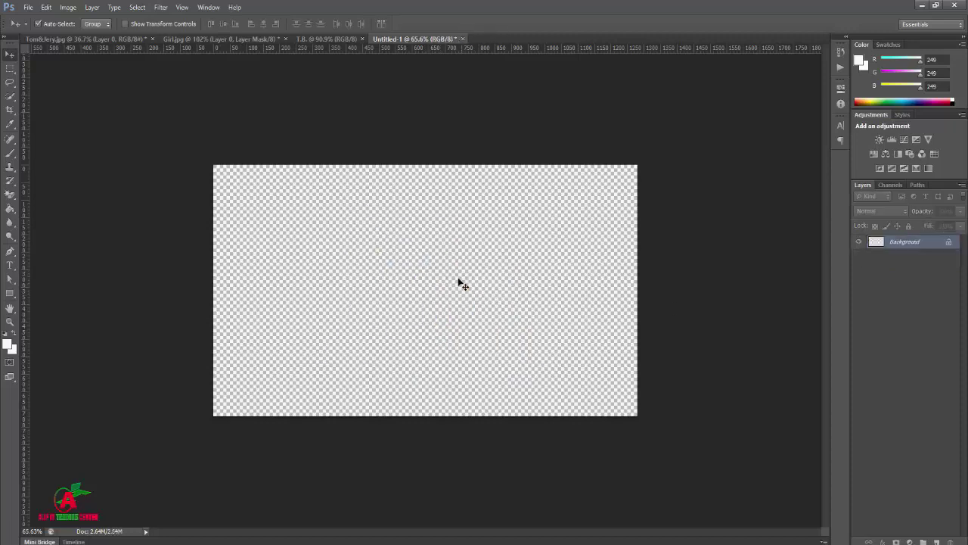
pyautogui.click(211, 41)
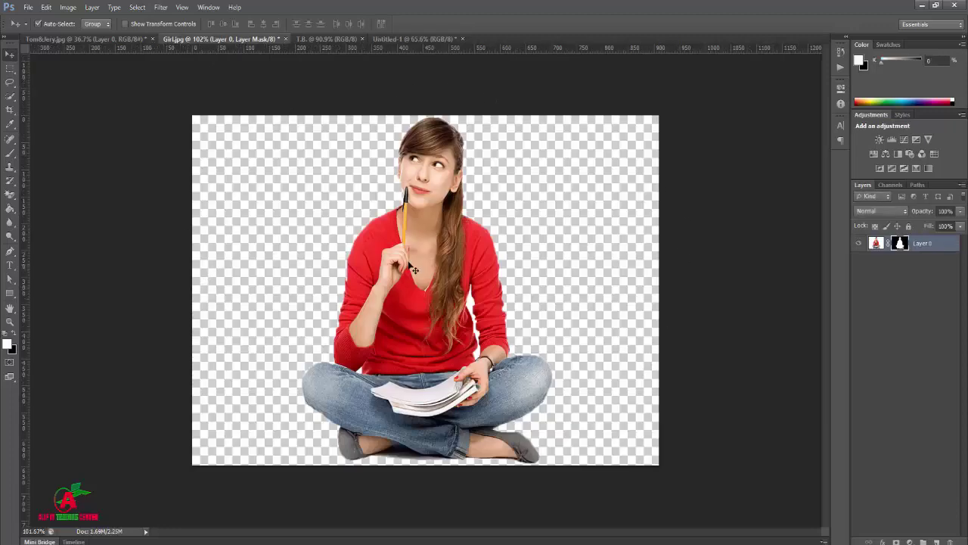
pyautogui.moveTo(414, 180)
pyautogui.mouseDown()
pyautogui.moveTo(431, 47)
pyautogui.moveTo(416, 282)
pyautogui.mouseUp()
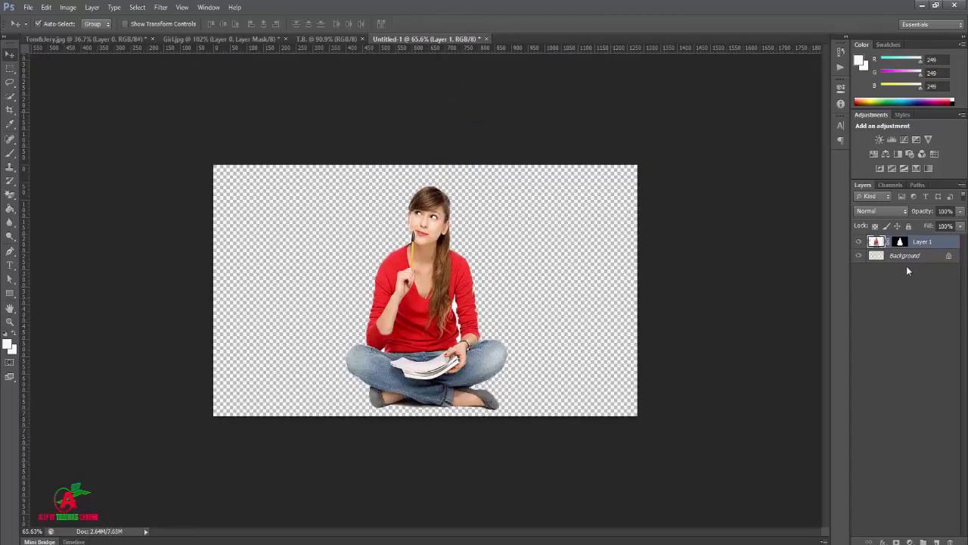
pyautogui.keyDown('shift'); pyautogui.click(910, 257); pyautogui.keyUp('shift')
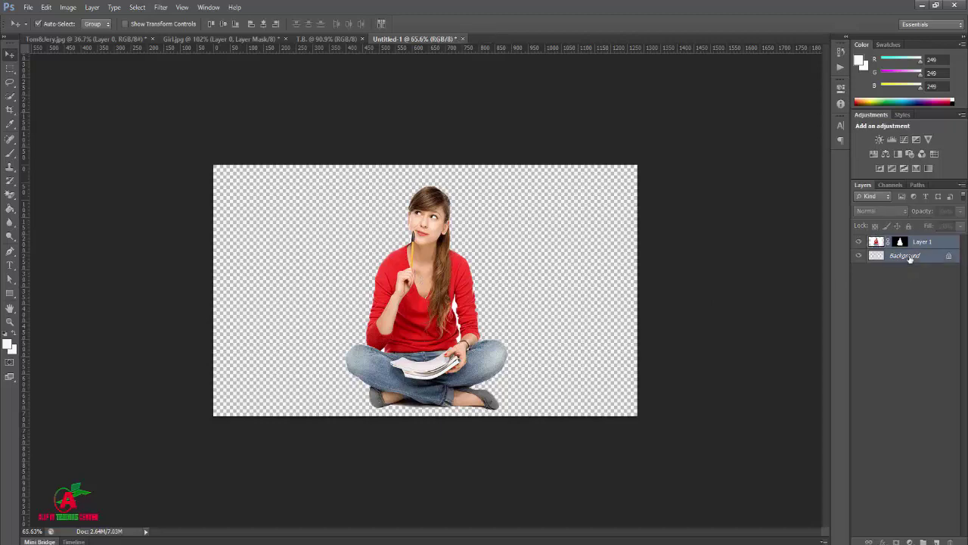
pyautogui.click(223, 23)
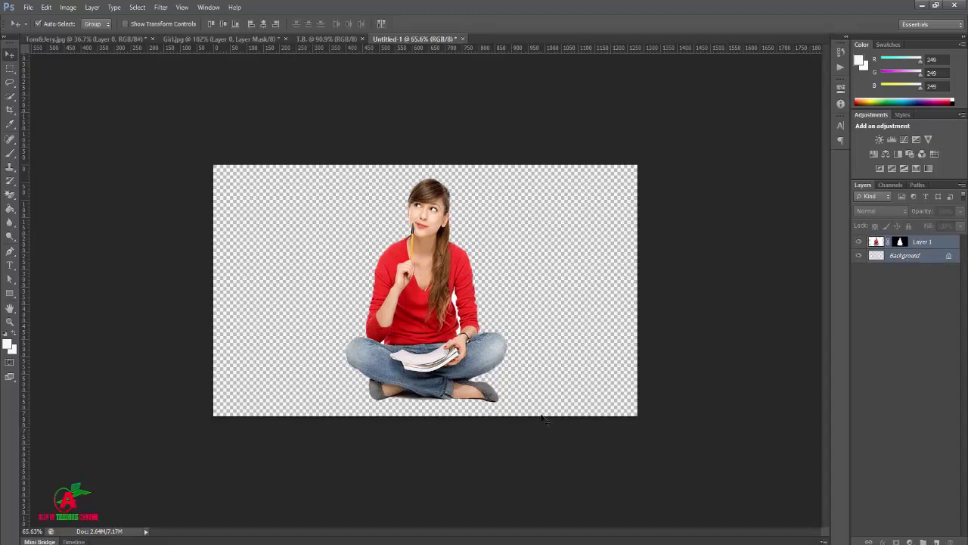
# Step: Save the girl canvas as JPEG Untitled-2.jpg, then minimize Photoshop
pyautogui.click(27, 7)
pyautogui.click(60, 168)
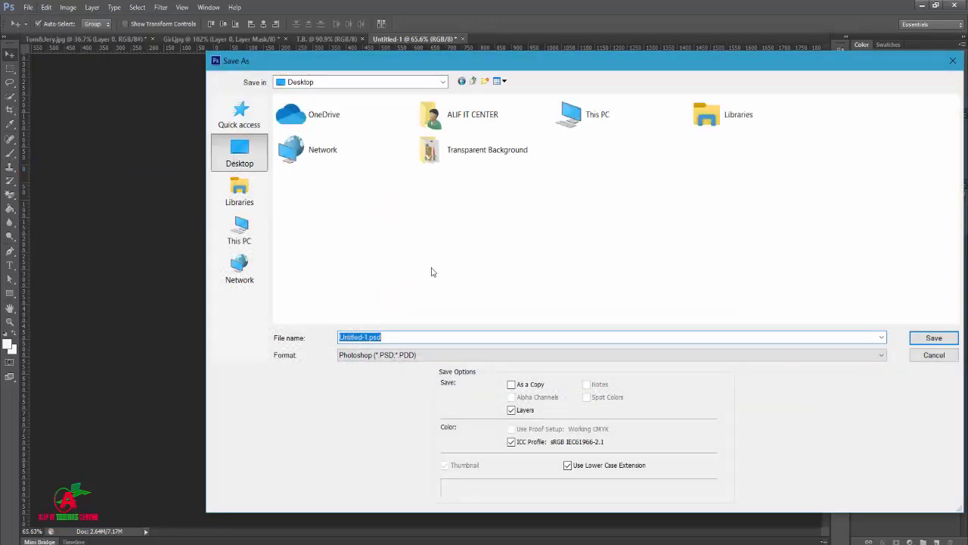
pyautogui.doubleClick(369, 337)
pyautogui.click(364, 337)
pyautogui.click(429, 355)
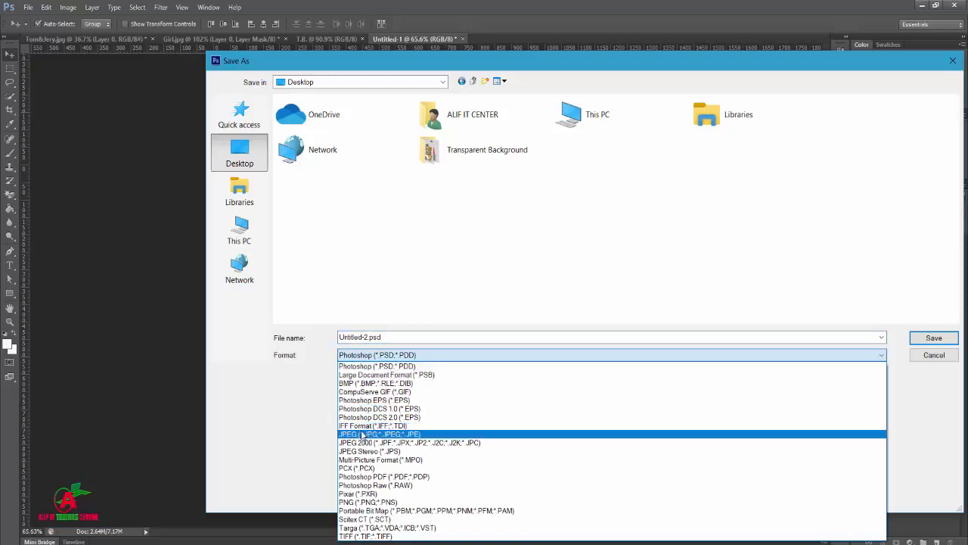
pyautogui.click(401, 433)
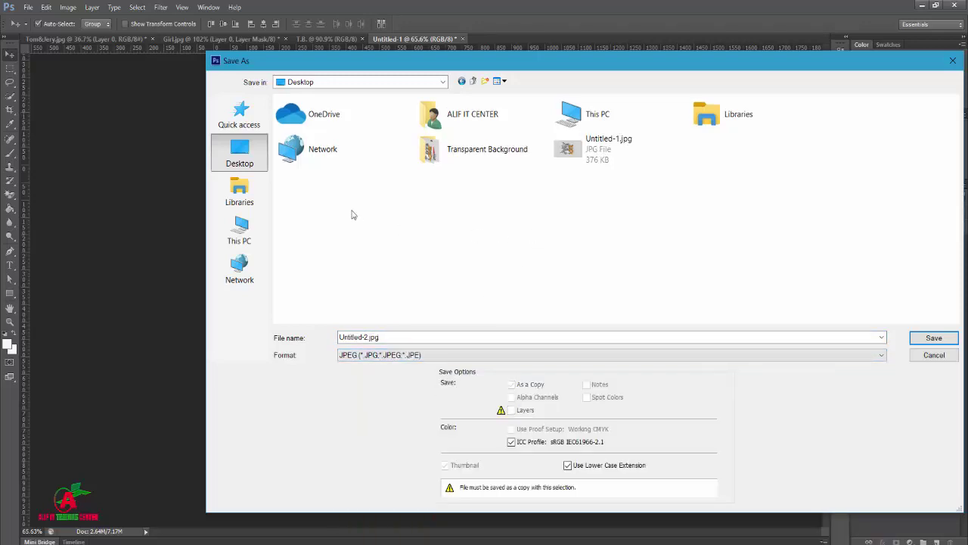
pyautogui.click(915, 339)
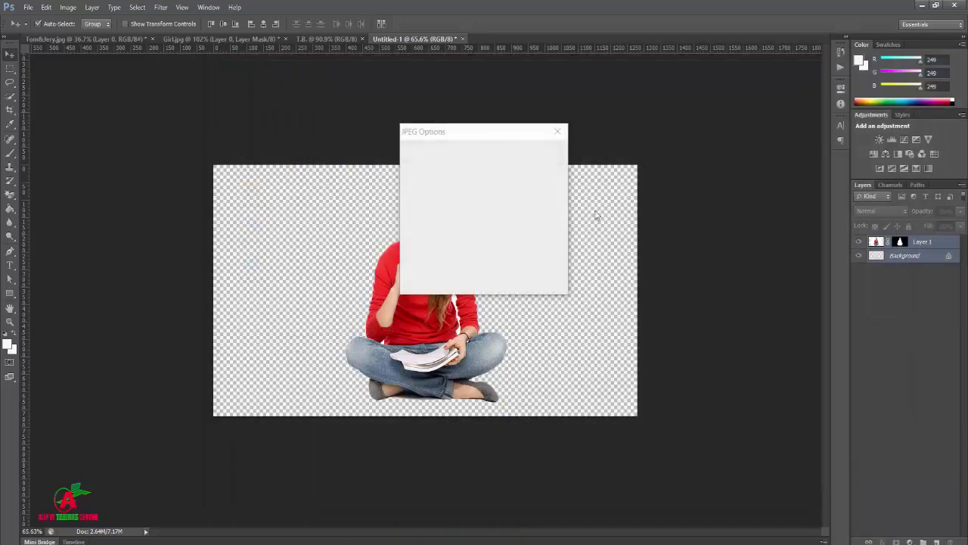
pyautogui.click(543, 149)
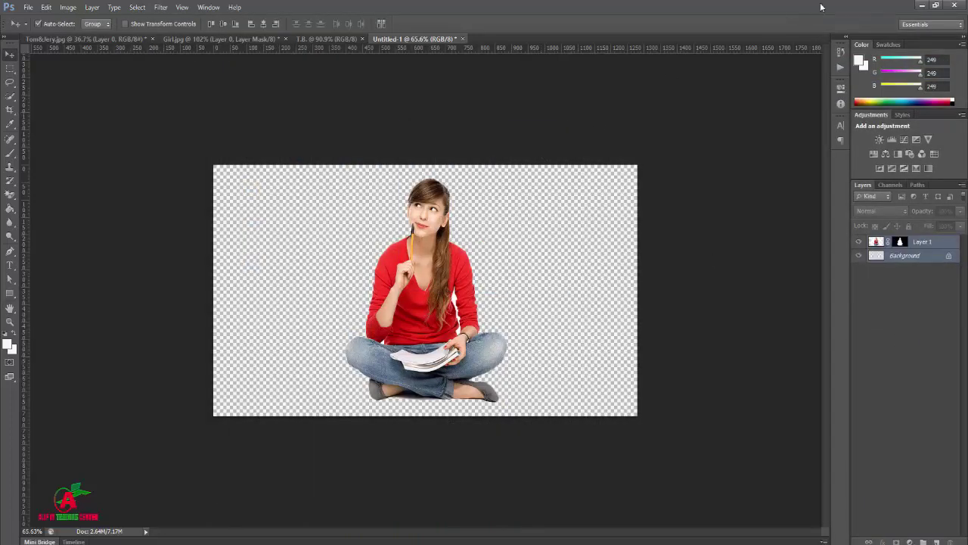
pyautogui.click(922, 5)
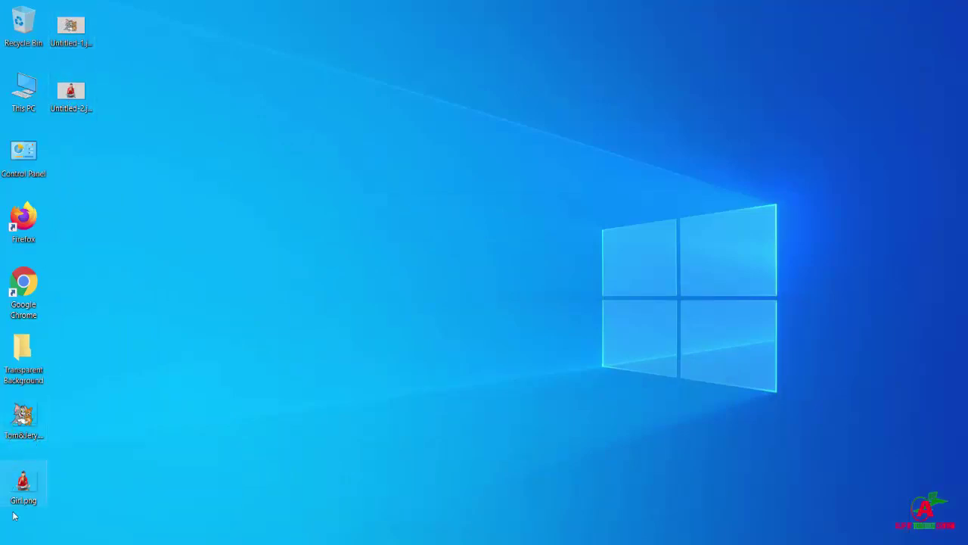
# Step: Open Untitled-1.jpg from the desktop in the Photos viewer
pyautogui.click(31, 431)
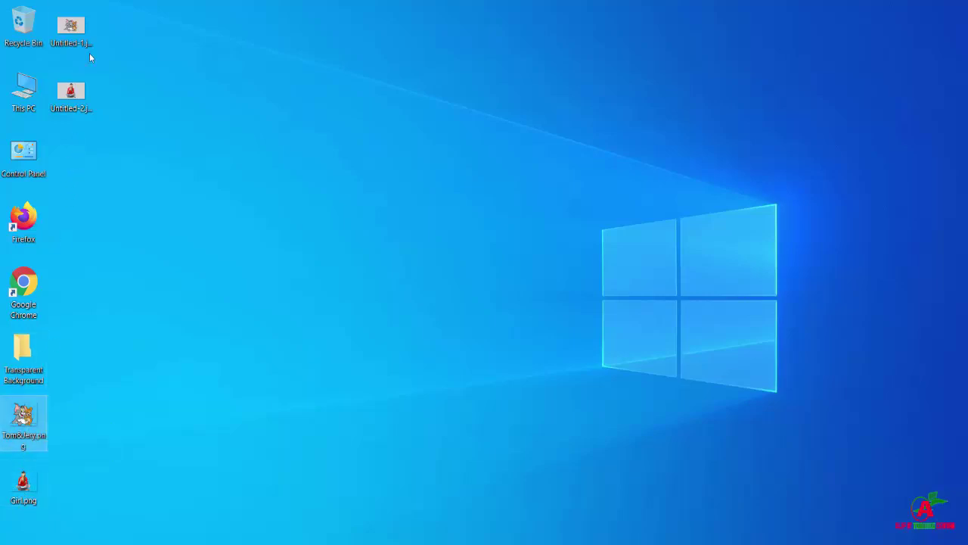
pyautogui.doubleClick(72, 30)
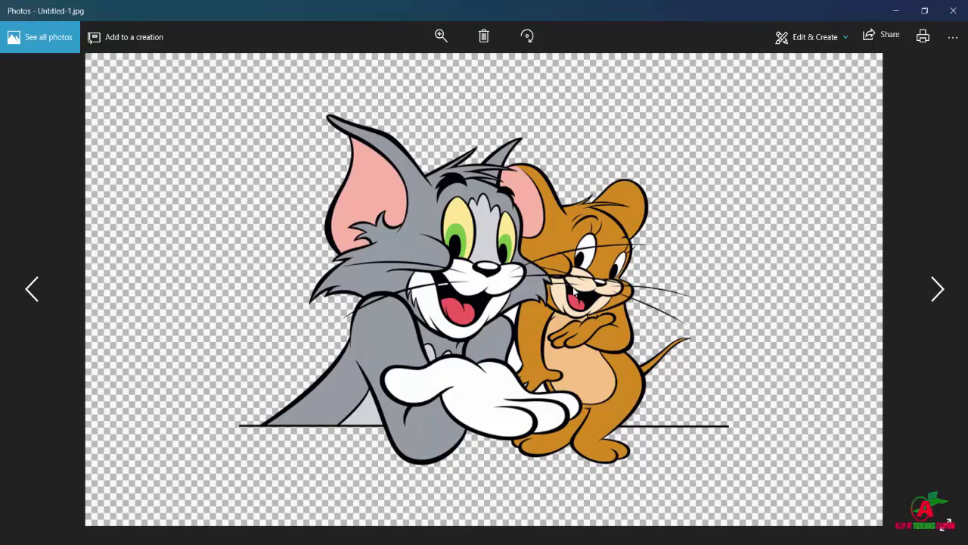
# Step: Flip between Untitled-1.jpg and Untitled-2.jpg in Photos, finishing on the girl image
pyautogui.click(938, 288)
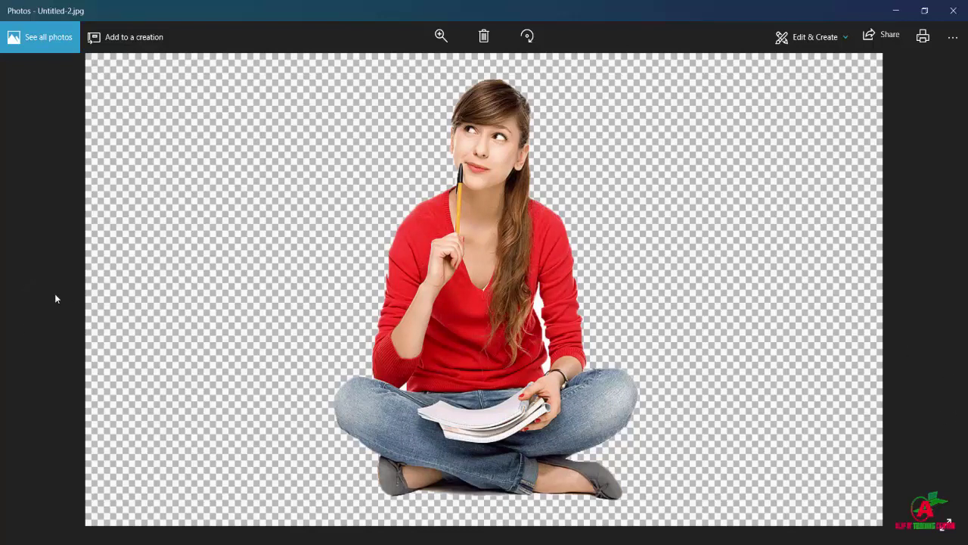
pyautogui.click(30, 291)
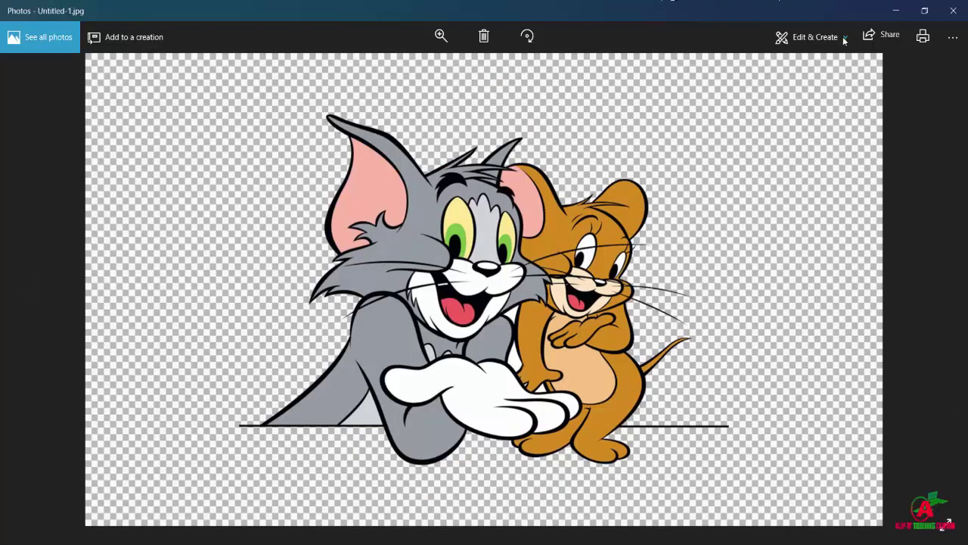
pyautogui.click(944, 298)
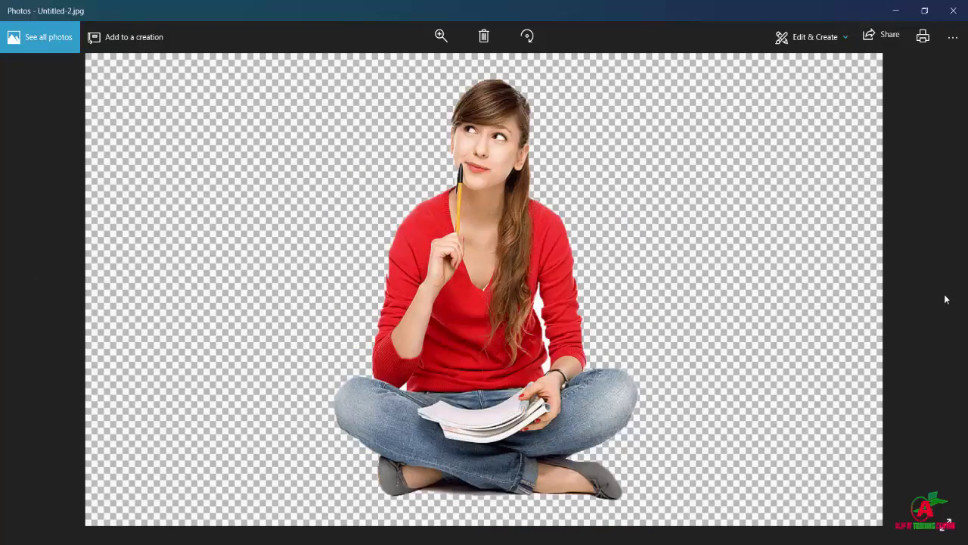